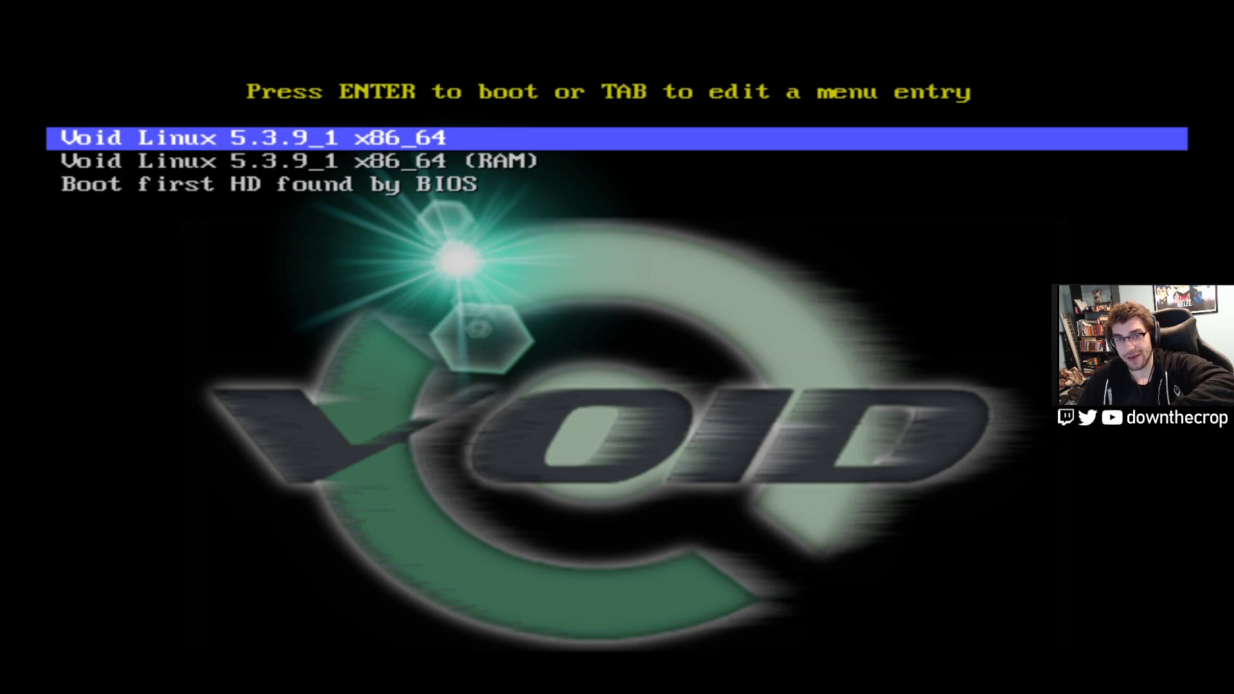
Step: Boot the default 'Void Linux 5.3.9_1 x86_64' live entry into the LXQt desktop
key(Return)
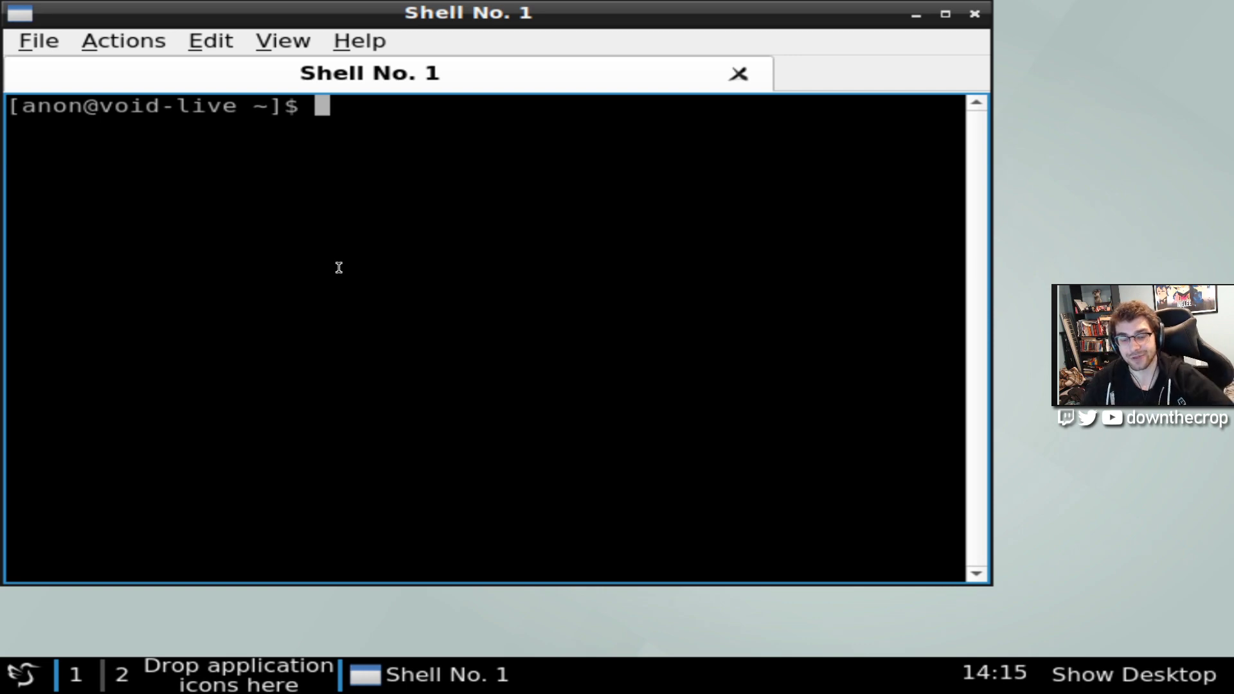
Step: Launch void-installer with sudo, dismiss its welcome and maximize the terminal
text(sudo void-installer)
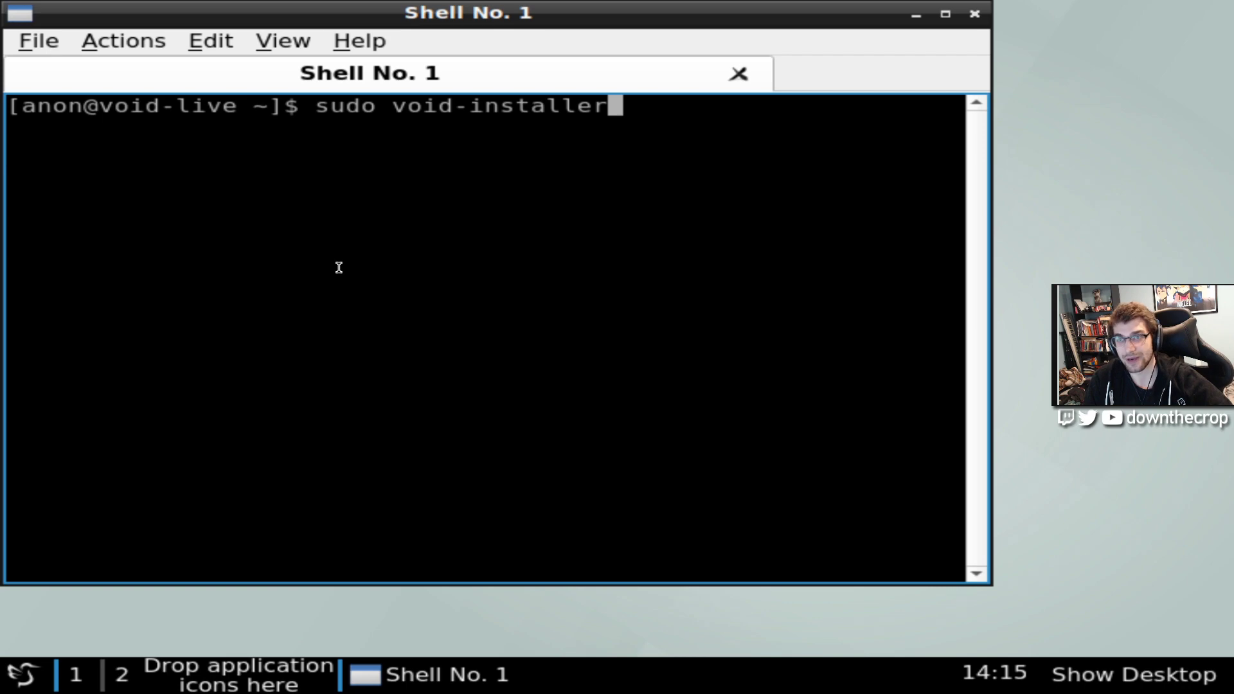
key(Return)
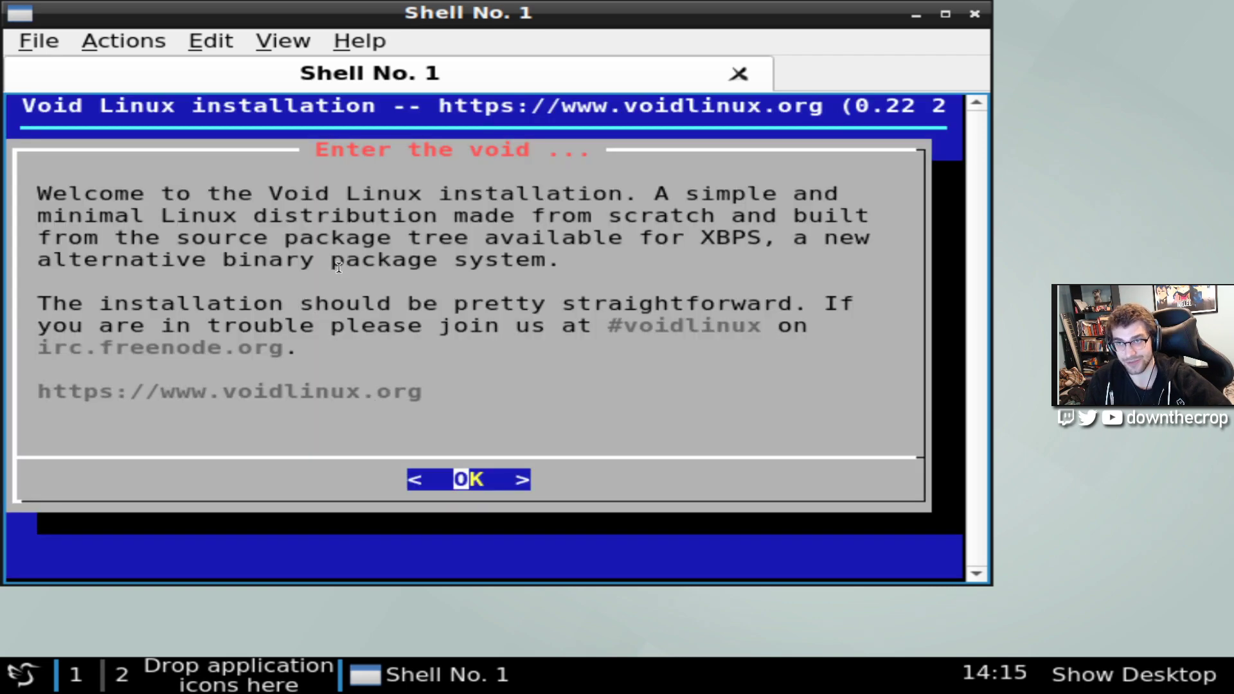
key(Return)
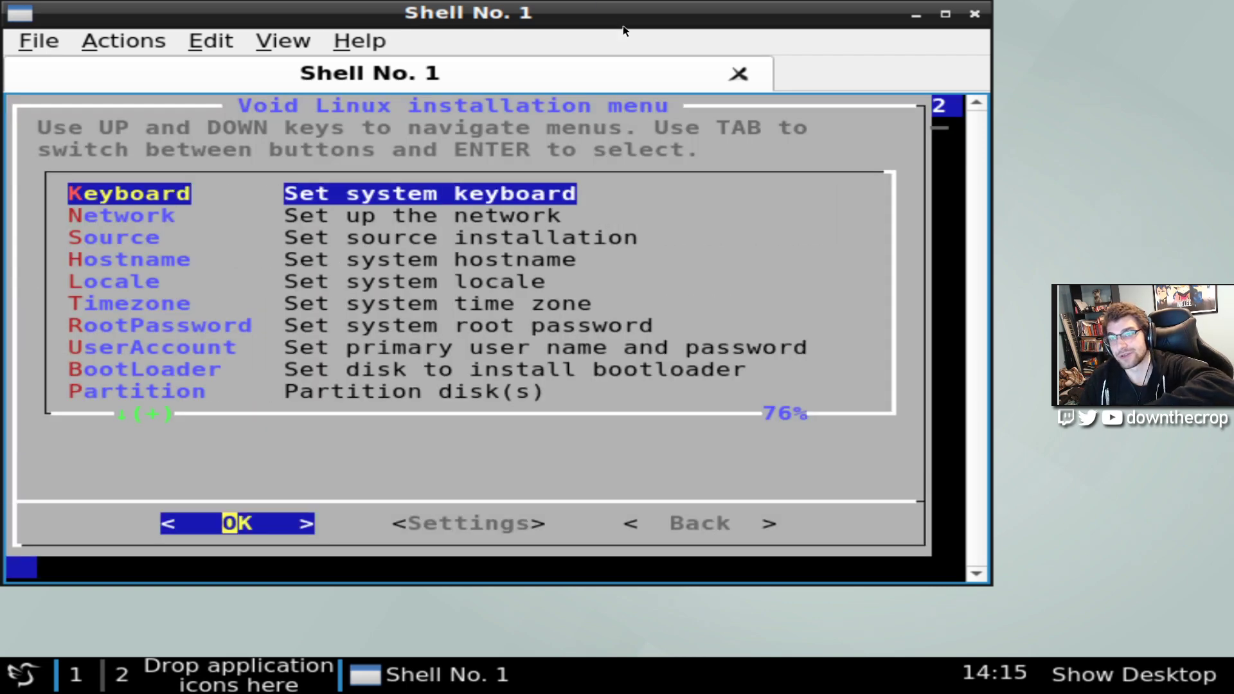
double_click(622, 25)
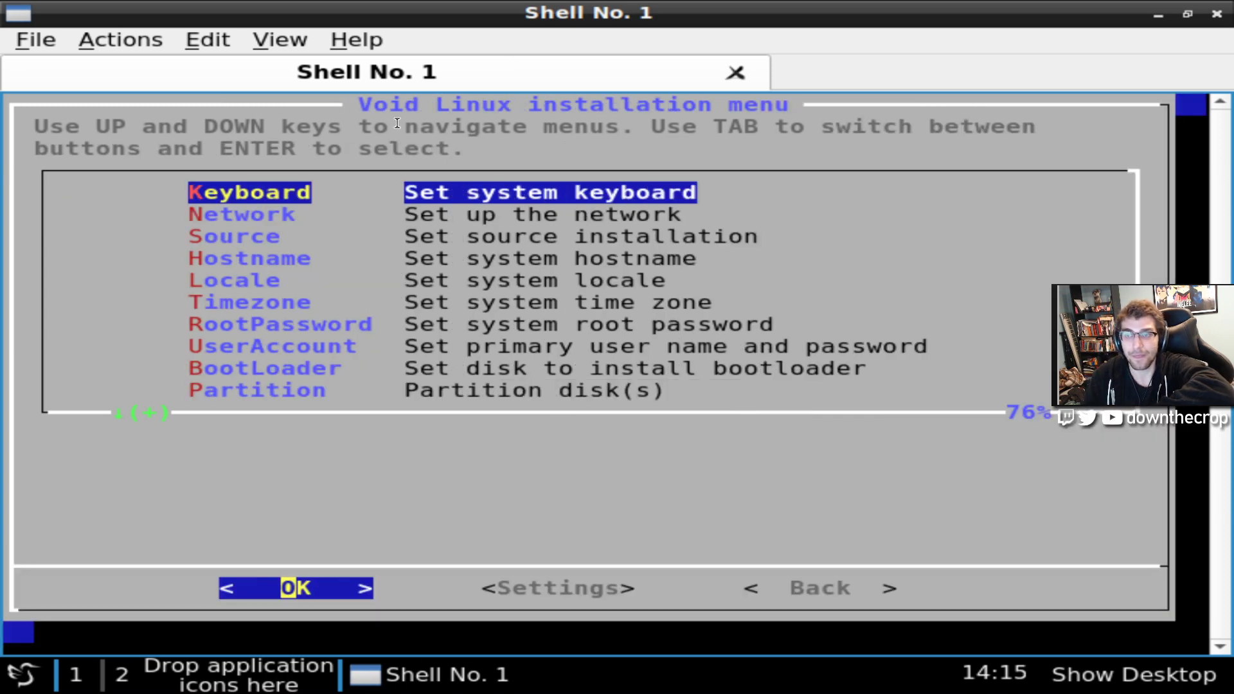
Step: Set the installer keyboard layout to us
key(Return)
key(u)
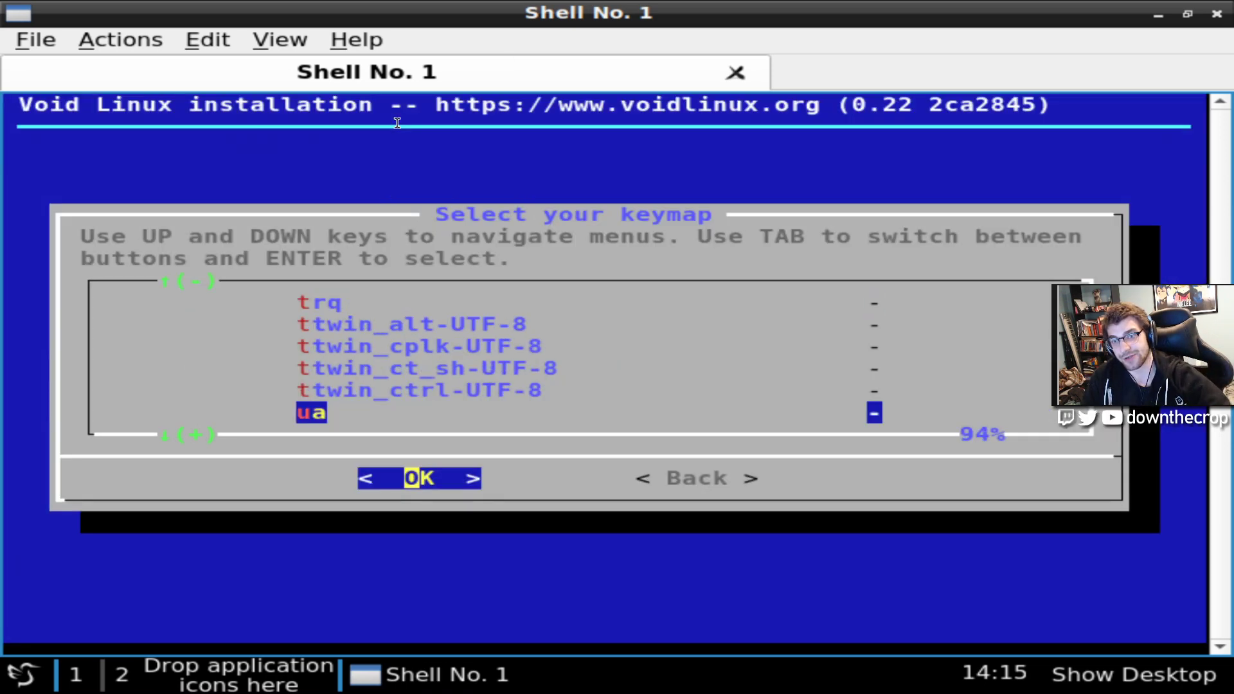
key(Down)
key(Down)
key(Down)
key(Down)
key(Down)
key(Down)
key(Return)
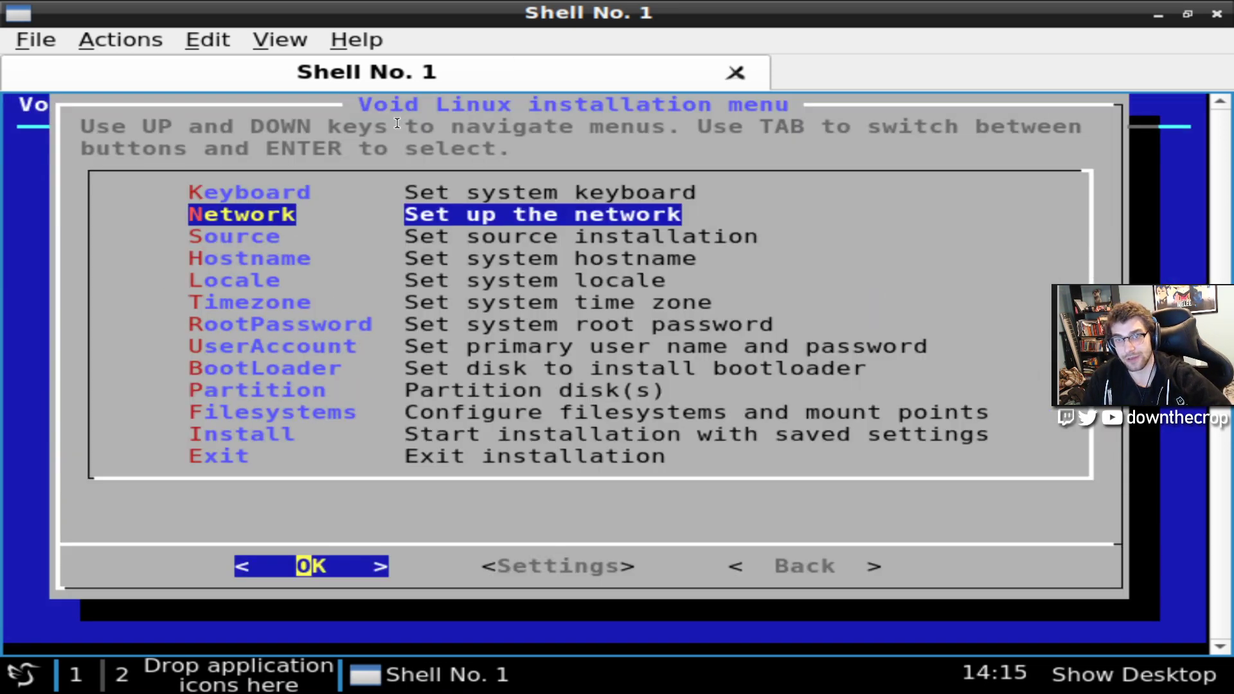
Step: Configure the network interface via DHCP and choose local ISO packages as source
key(Return)
key(Return)
key(Return)
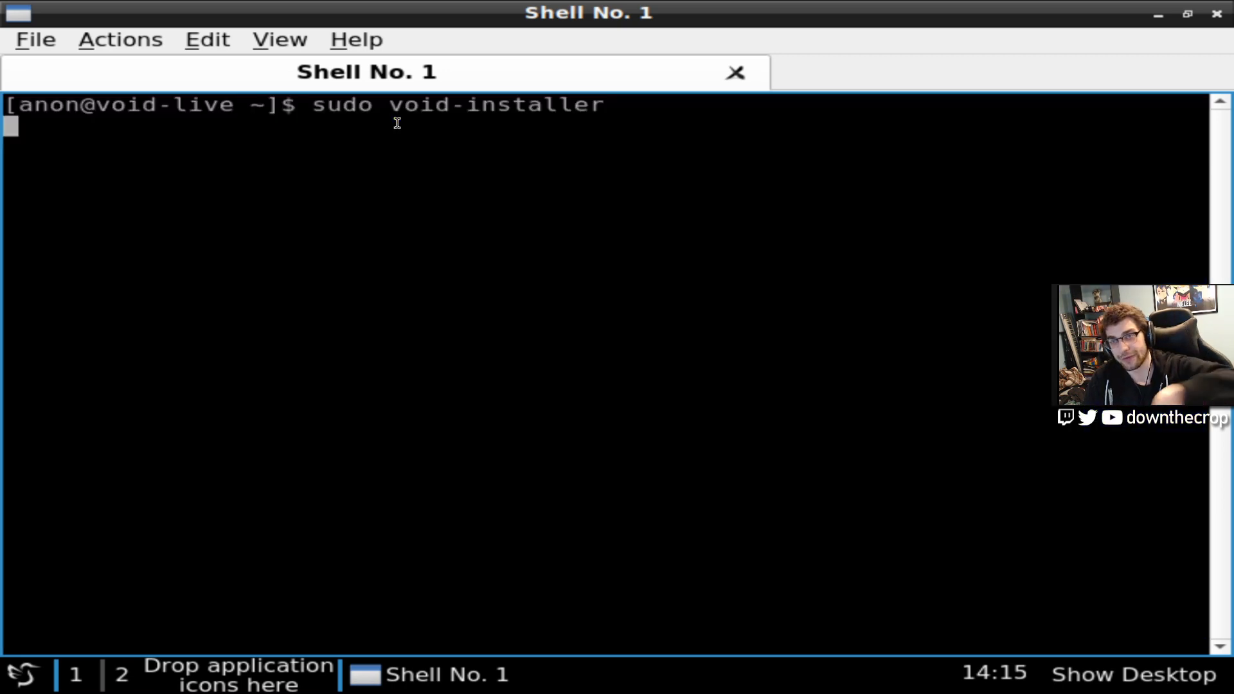
key(Return)
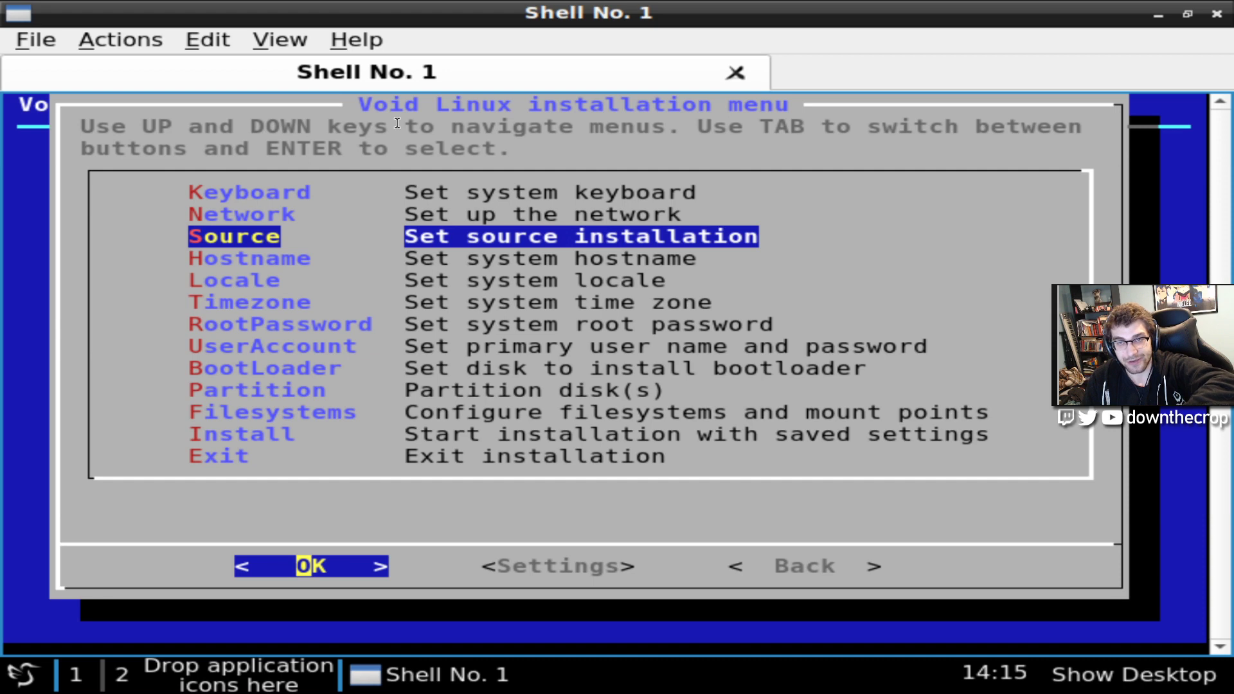
key(Return)
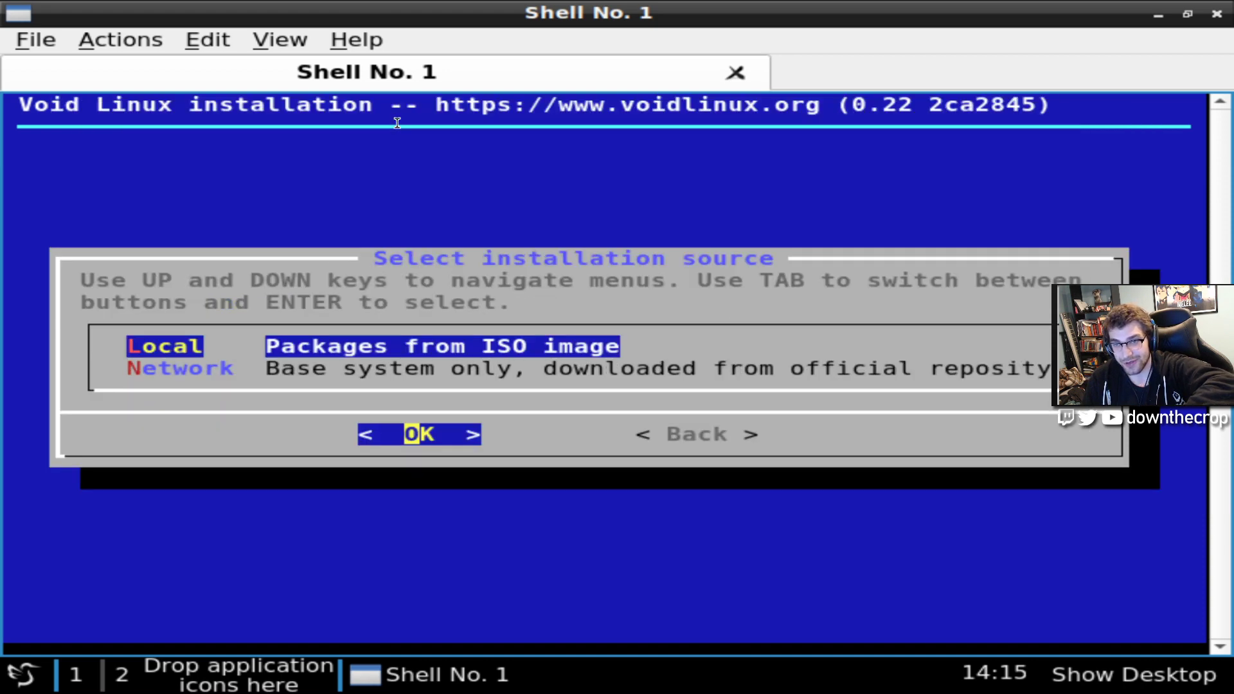
key(Return)
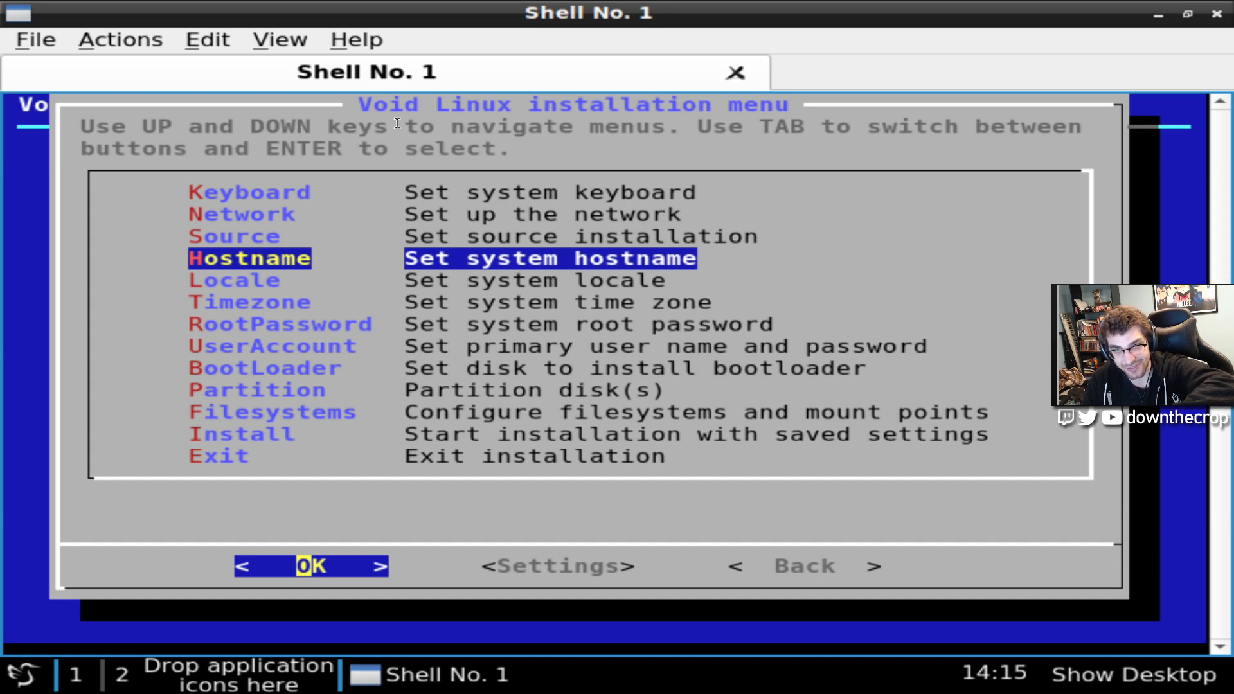
Step: Set the hostname to void and the system locale to en_US.UTF-8
key(Return)
text(void)
key(Return)
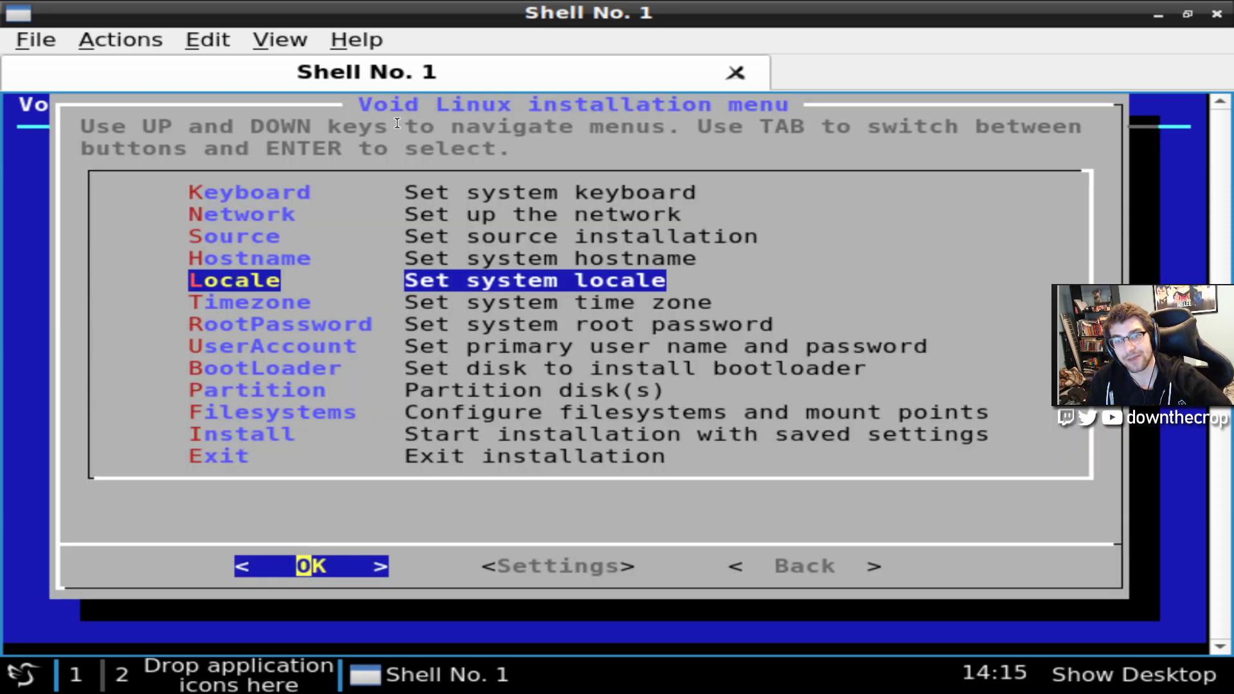
key(Return)
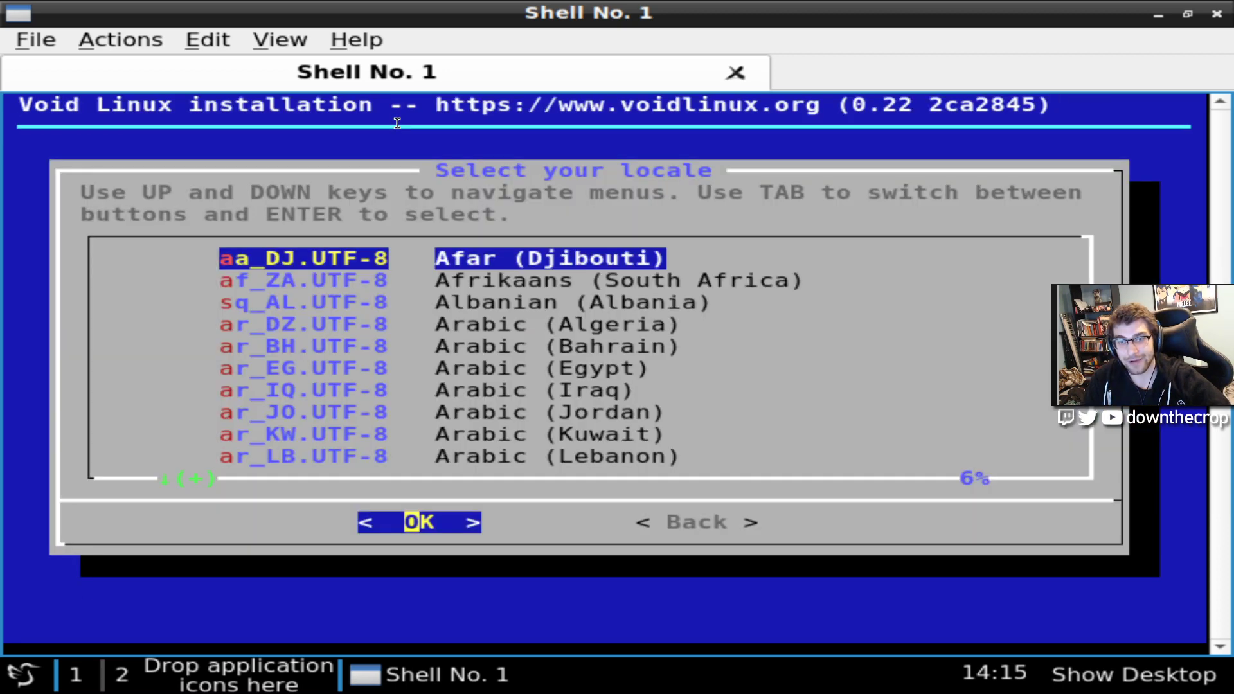
key(Down)
key(Down)
key(Down)
key(Down)
key(Down)
key(Down)
key(Down)
key(Down)
key(Down)
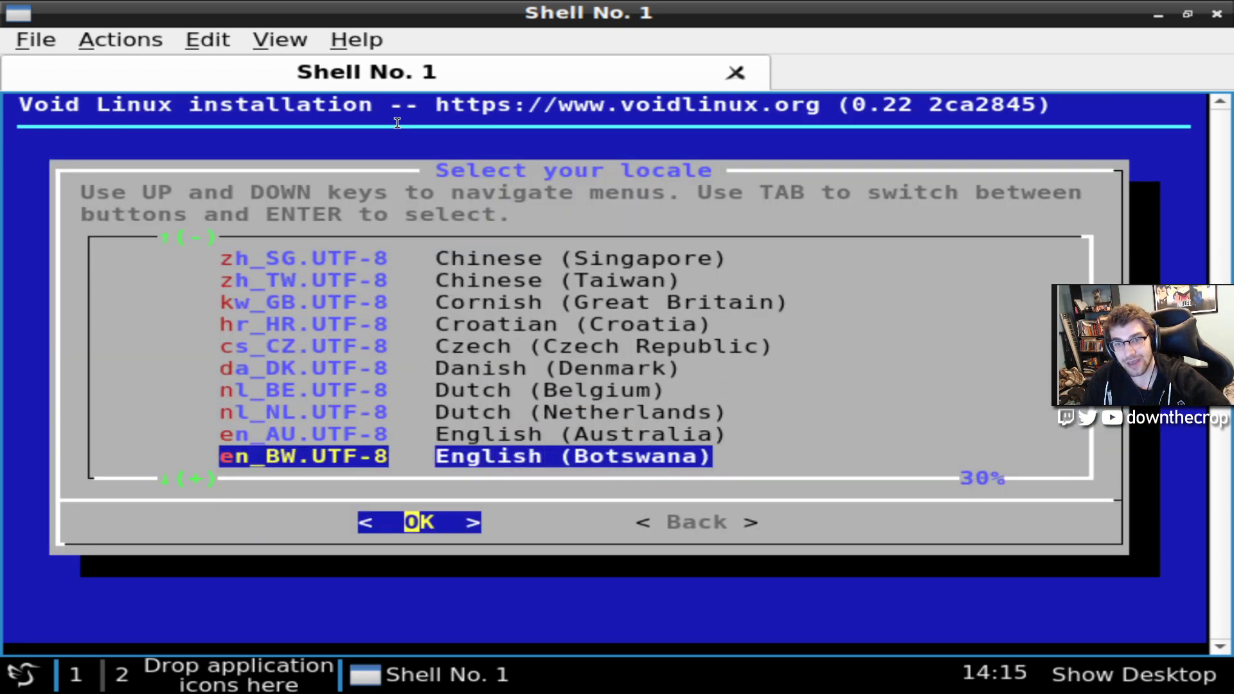
key(Down)
key(Down)
key(Down)
key(Down)
key(Down)
key(Down)
key(Down)
key(Down)
key(Down)
key(Down)
key(Down)
key(Return)
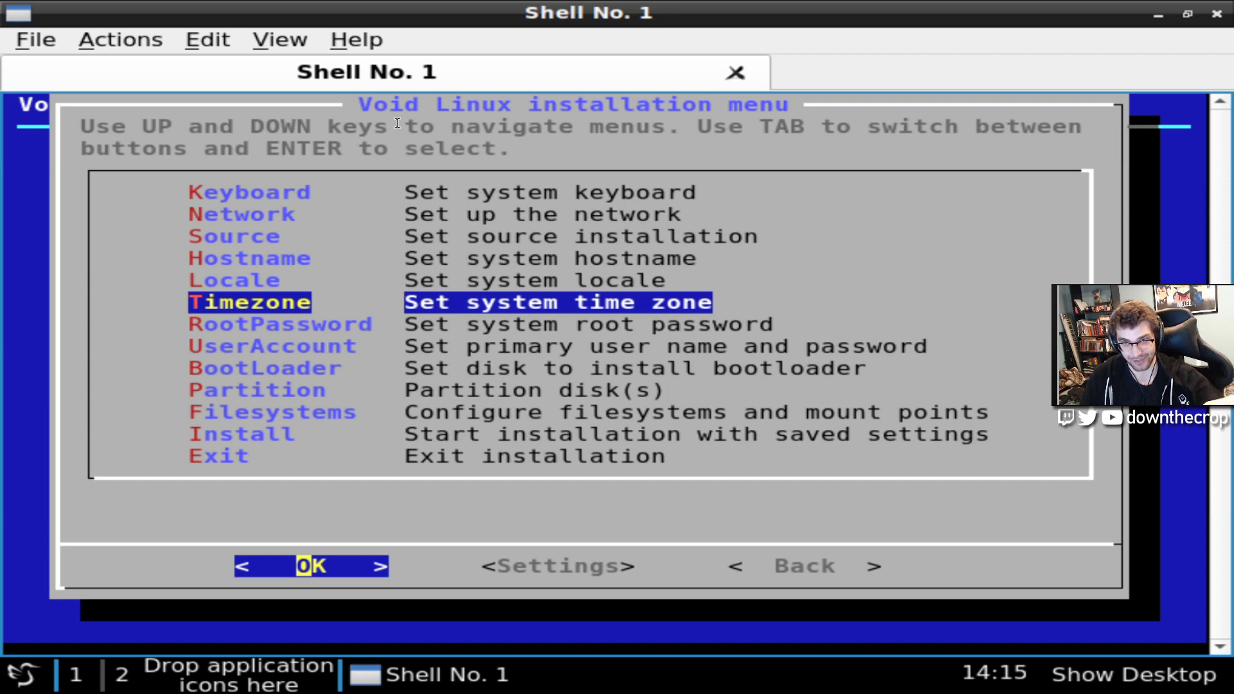
Step: Set the time zone to America/Vancouver
key(Return)
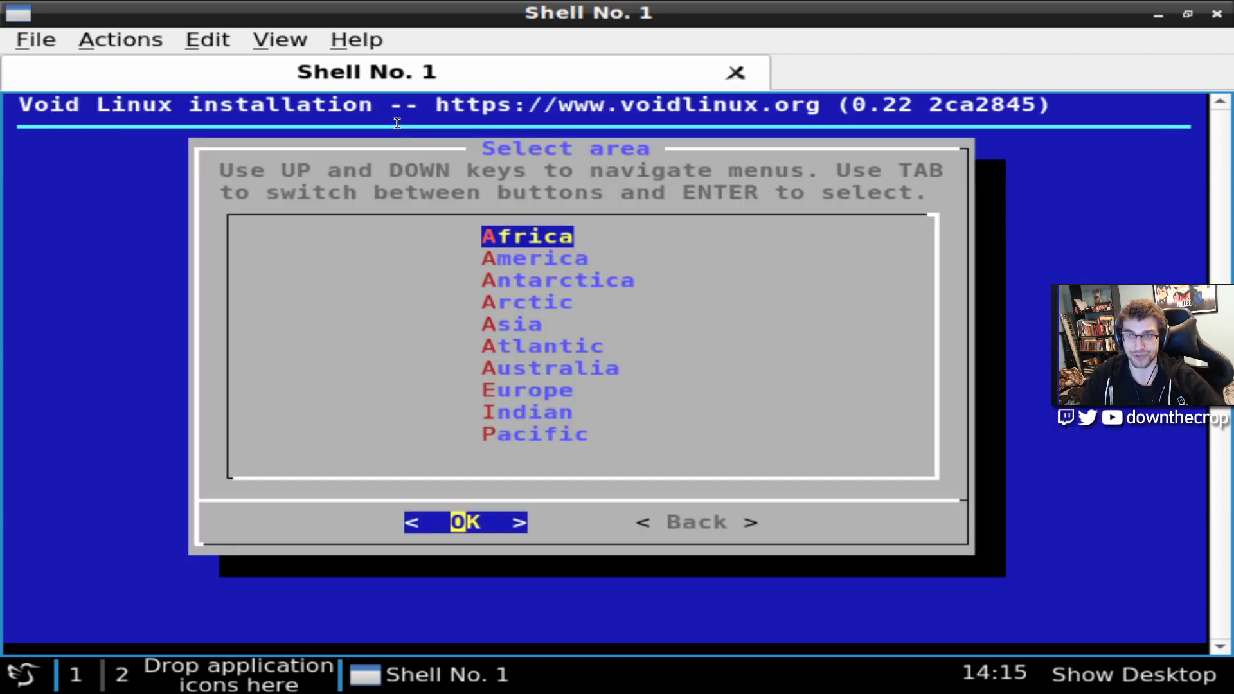
key(Down)
key(Return)
key(v)
key(Return)
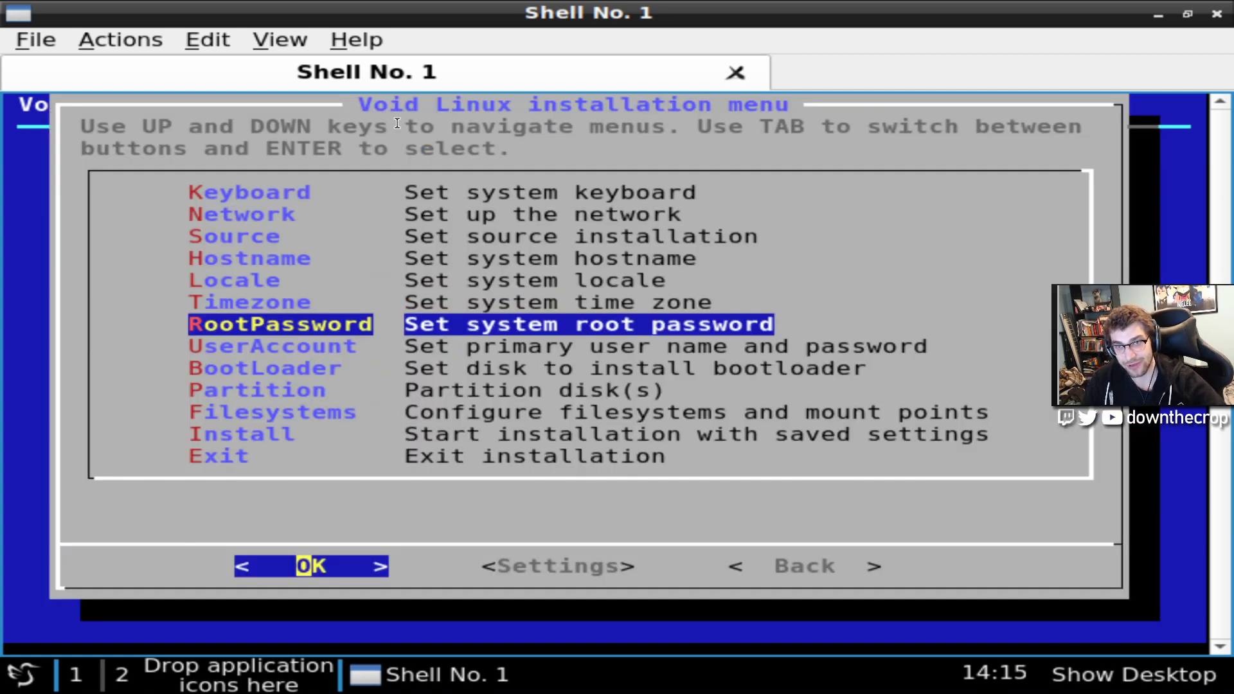
key(Return)
key(Return)
key(Return)
key(Return)
key(Return)
key(Return)
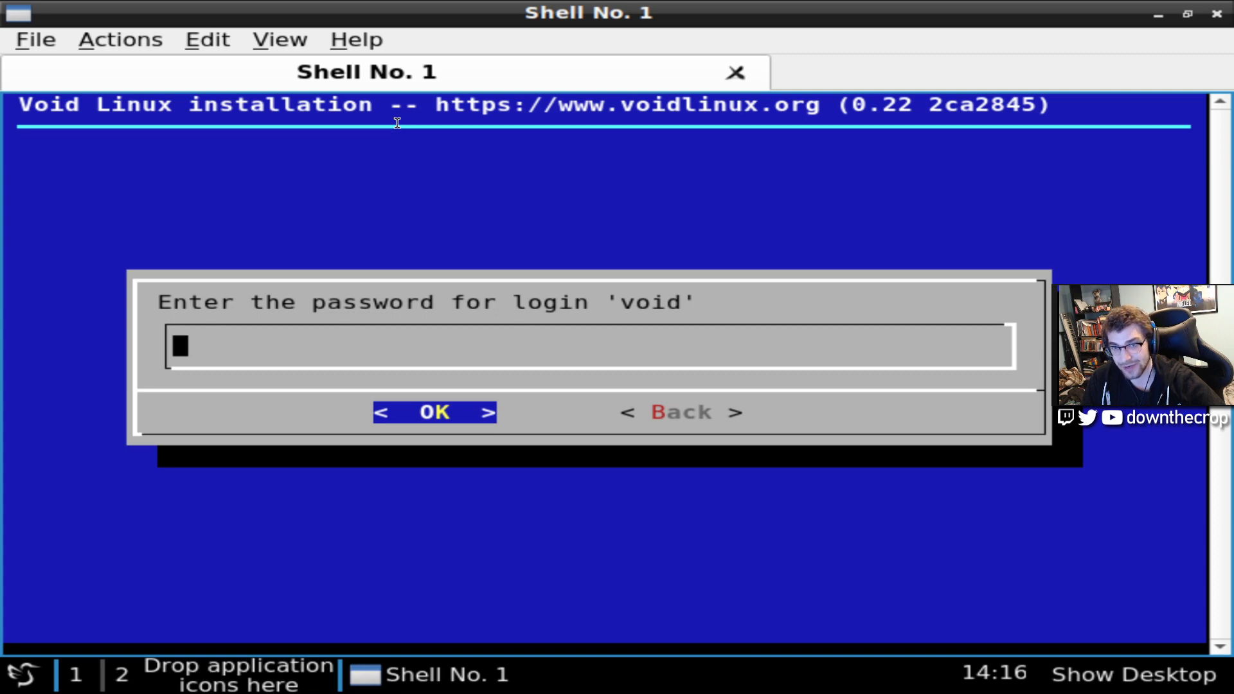
key(Return)
key(Return)
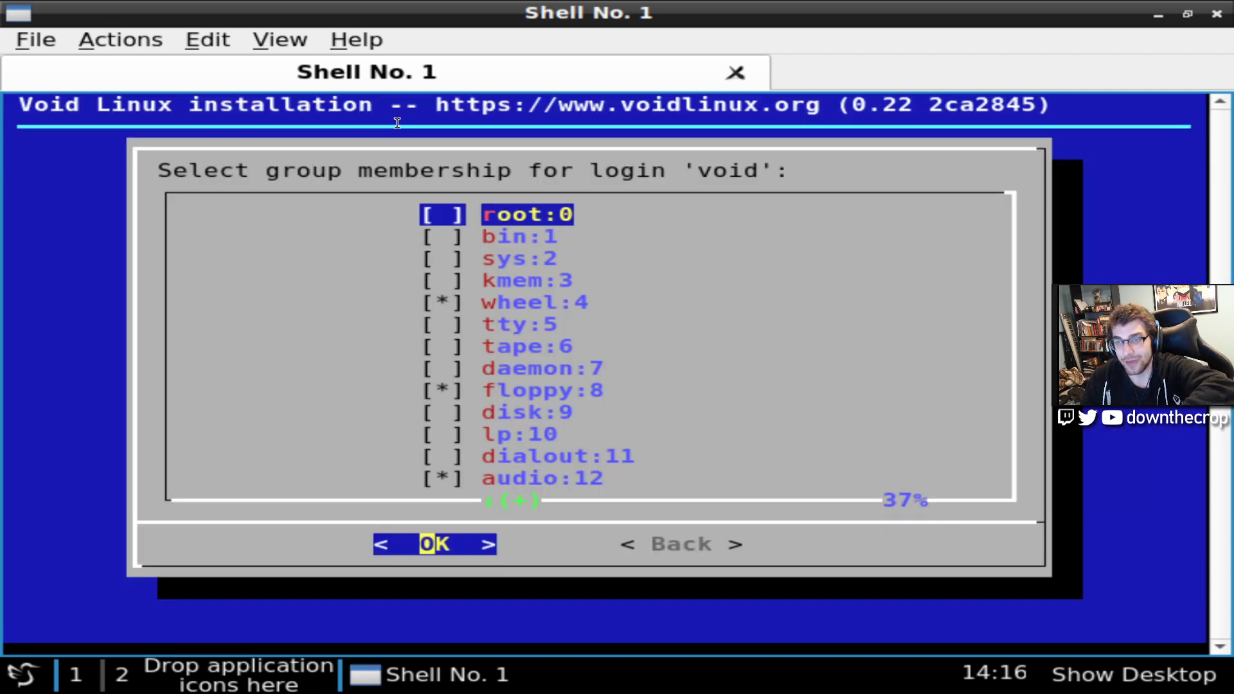
Step: Review the group checklist and accept the group memberships for void
key(Down)
key(Down)
key(Down)
key(Down)
key(Down)
key(Down)
key(Down)
key(Down)
key(Down)
key(Down)
key(Up)
key(Up)
key(Up)
key(Up)
key(Up)
key(Up)
key(Up)
key(Up)
key(Up)
key(Up)
key(Down)
key(Down)
key(Down)
key(Down)
key(Down)
key(Down)
key(Down)
key(Down)
key(Down)
key(Down)
key(Up)
key(Up)
key(Up)
key(Up)
key(Up)
key(Up)
key(Up)
key(Up)
key(Up)
key(Down)
key(Down)
key(Down)
key(Down)
key(Down)
key(Down)
key(Down)
key(Down)
key(Down)
key(Down)
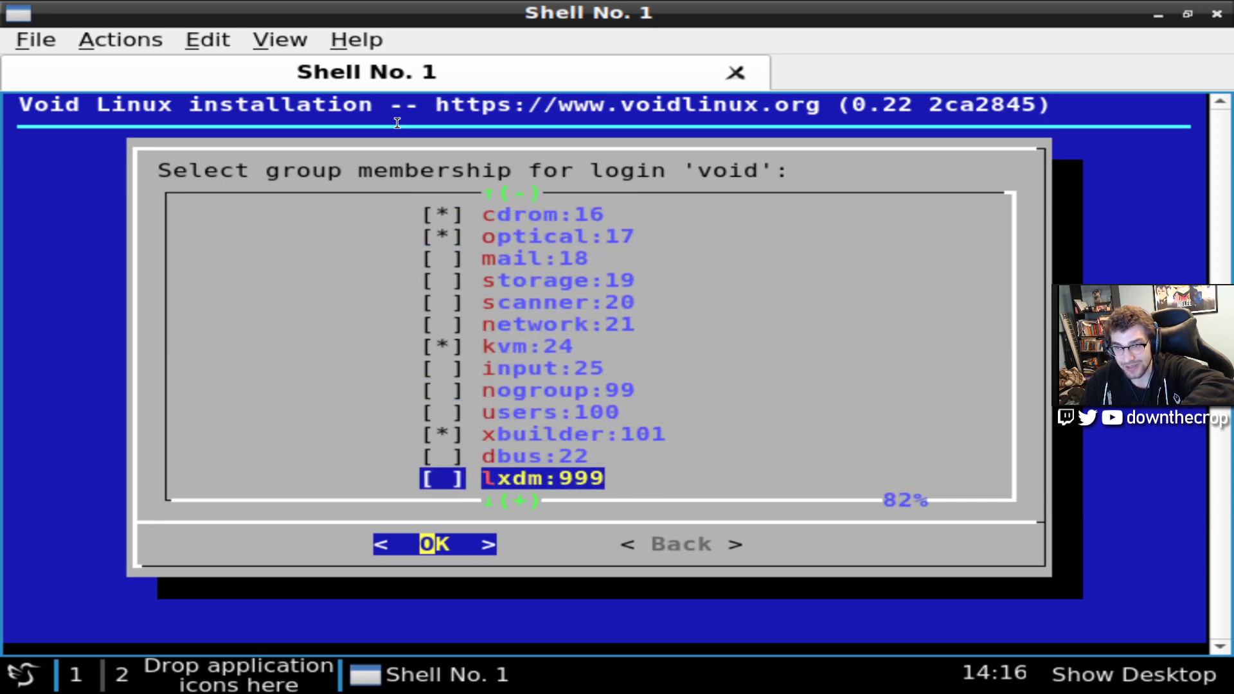
key(Up)
key(Down)
key(Down)
key(Down)
key(Down)
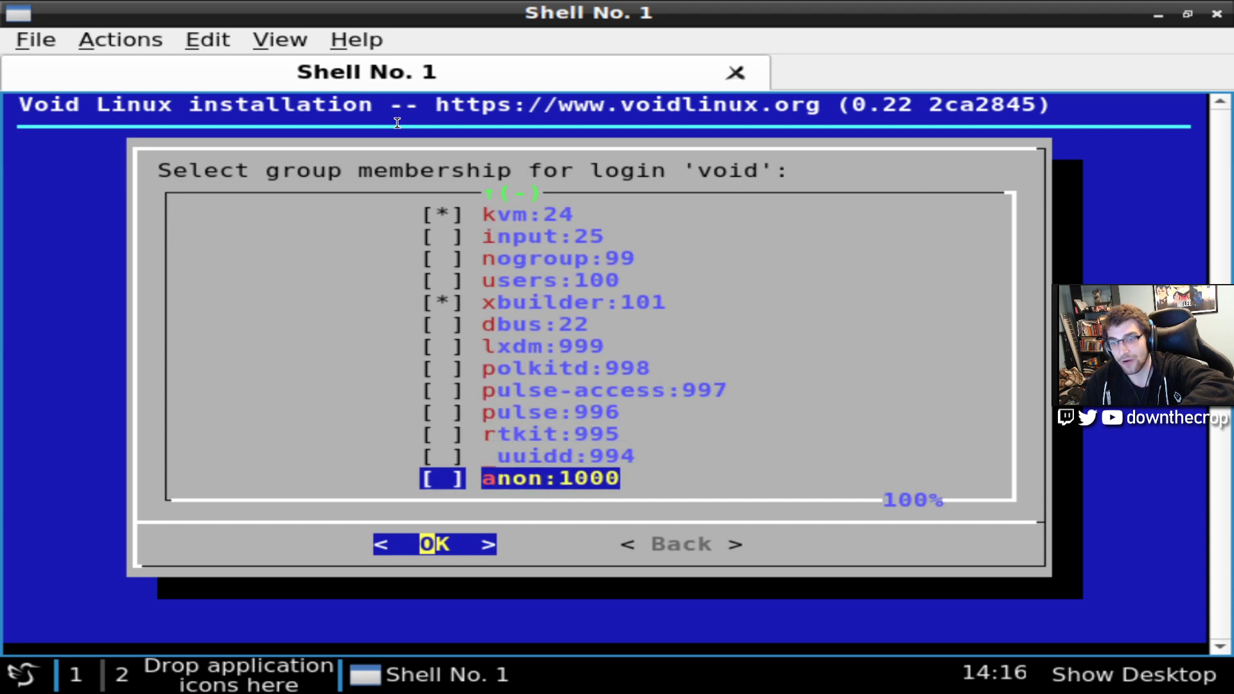
key(Right)
key(Left)
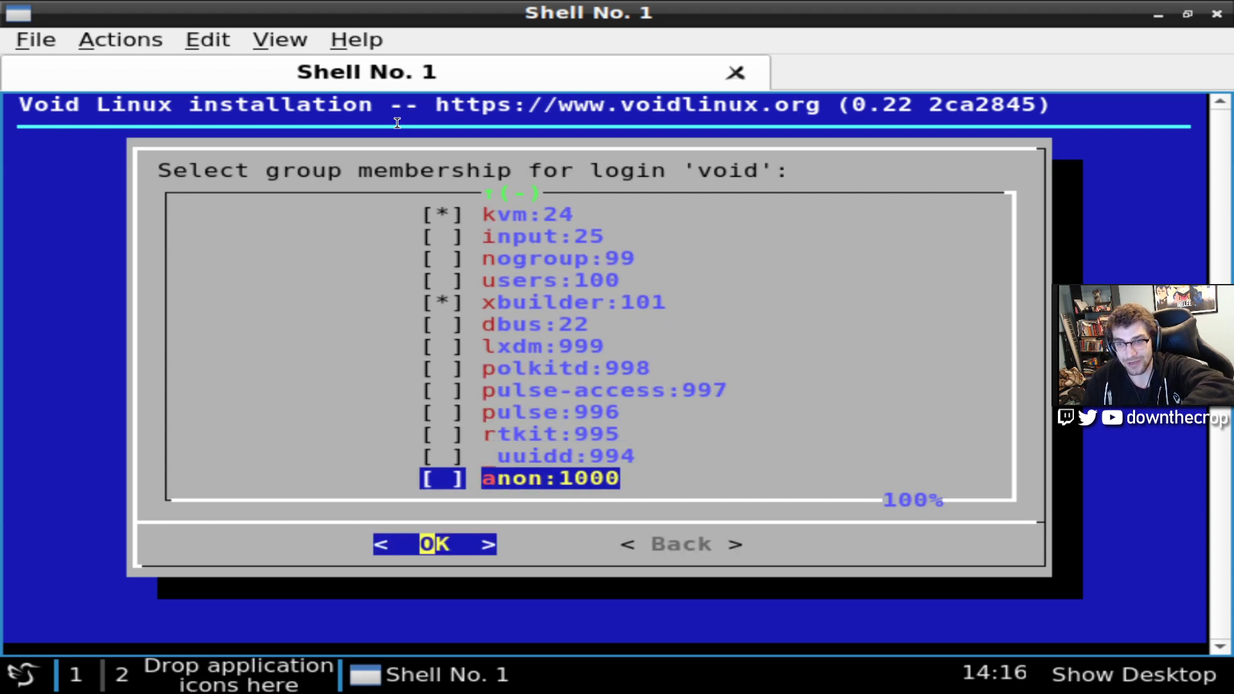
key(Return)
Step: Choose /dev/sda as the bootloader disk and open the LXQt application menu
key(Return)
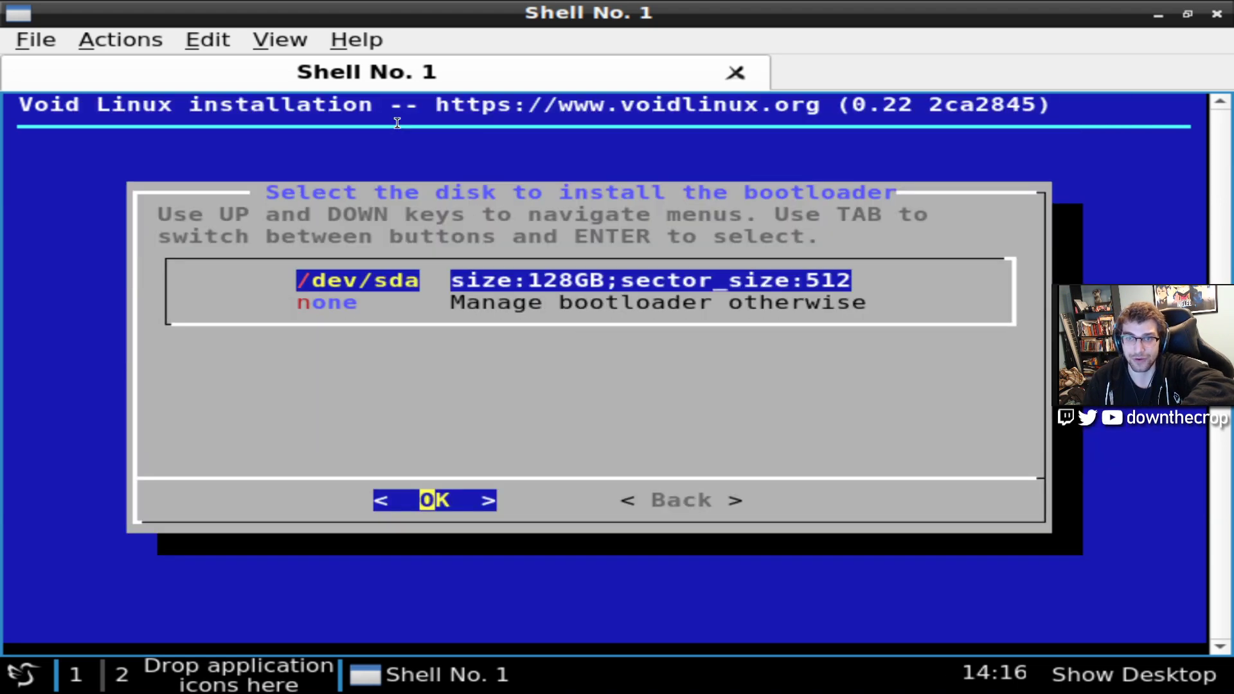
key(Return)
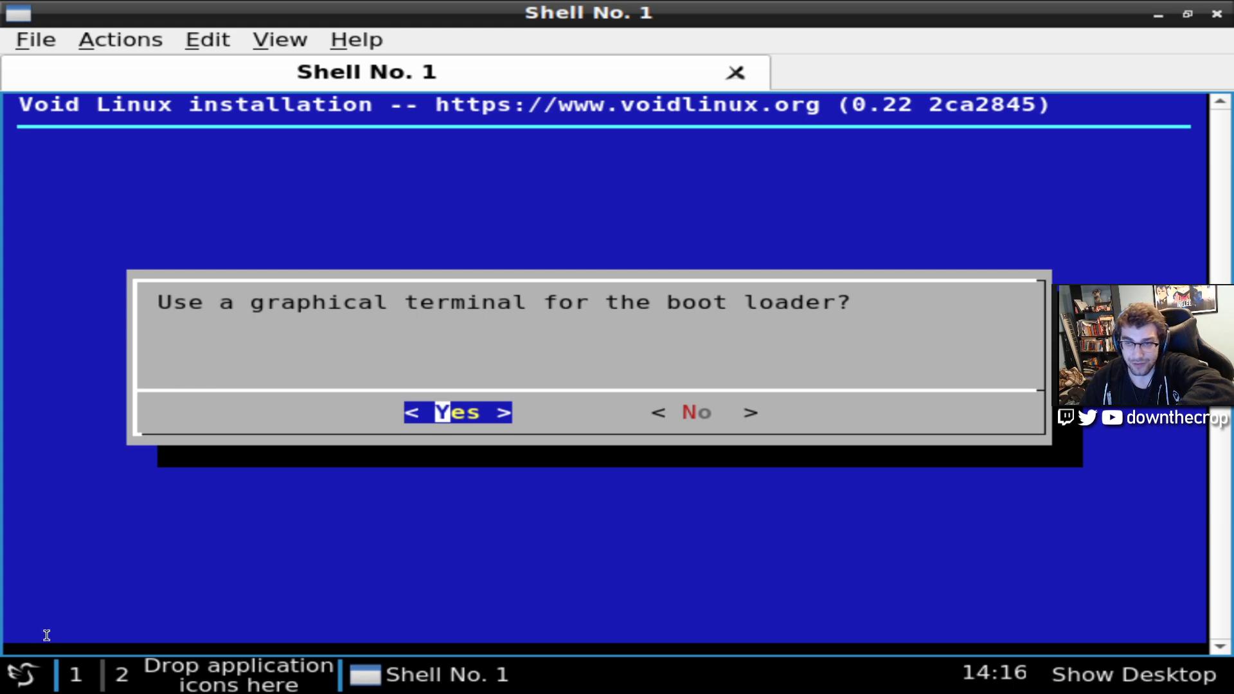
click(32, 672)
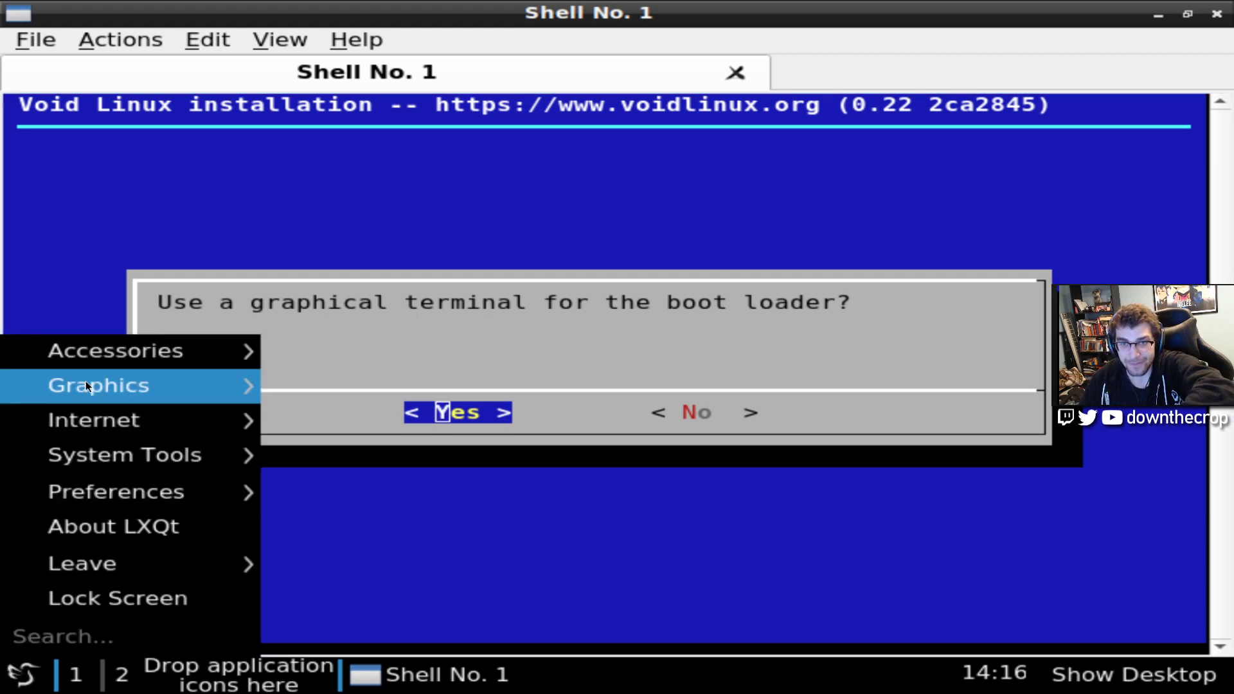
Step: Open a new terminal and run a full update with 'sudo xbps-install -Syu'
mouse_move(125, 455)
click(296, 455)
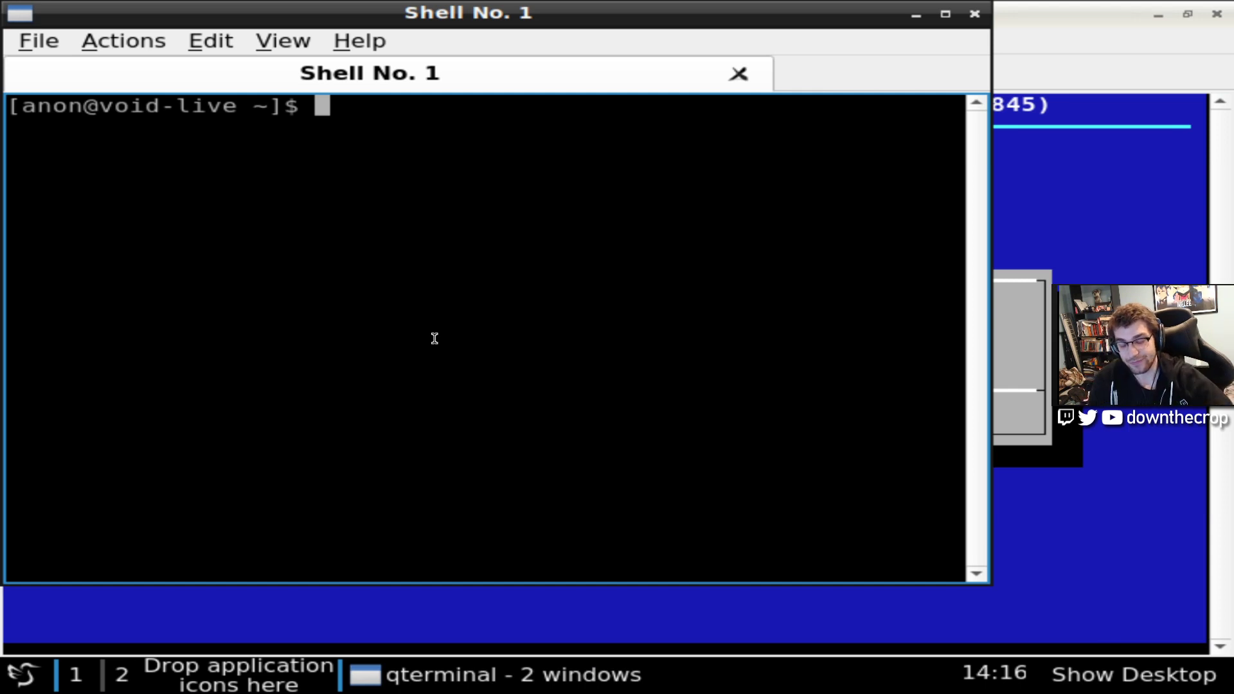
click(37, 678)
click(513, 337)
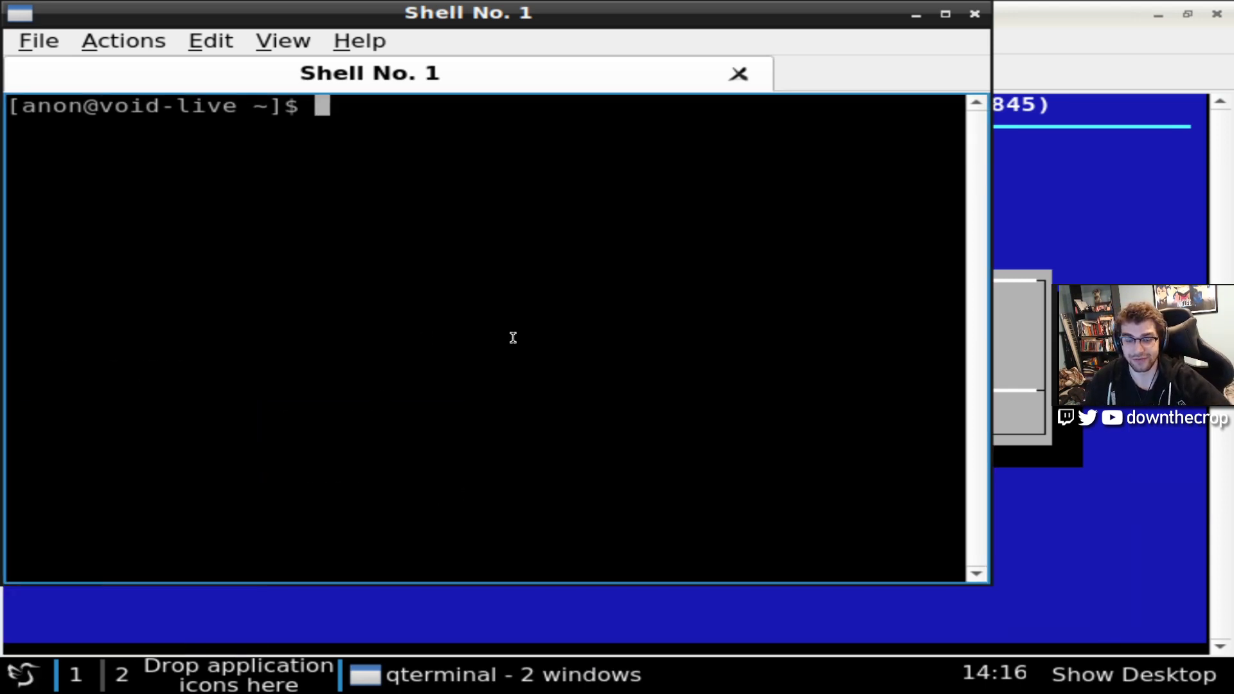
text(sudo xbps-install -Syu)
key(Return)
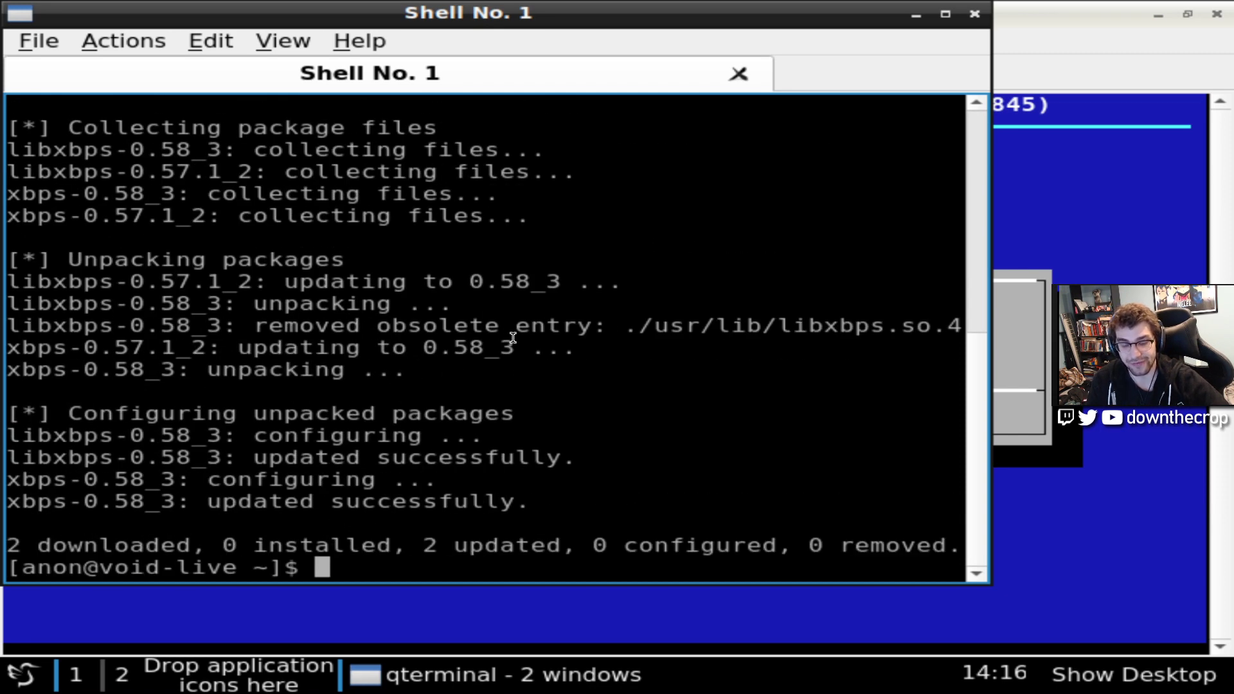
Step: Install the gparted package and launch it with 'sudo gparted'
text(sudo xbps-install )
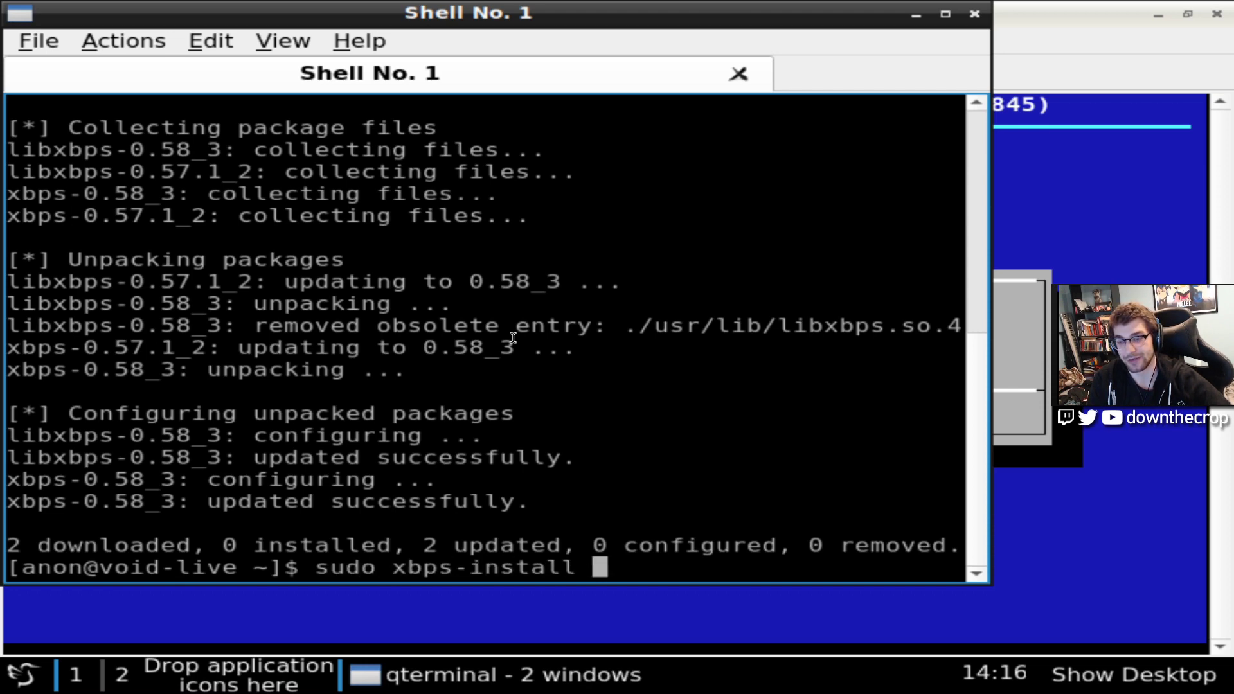
text(gparted)
key(Return)
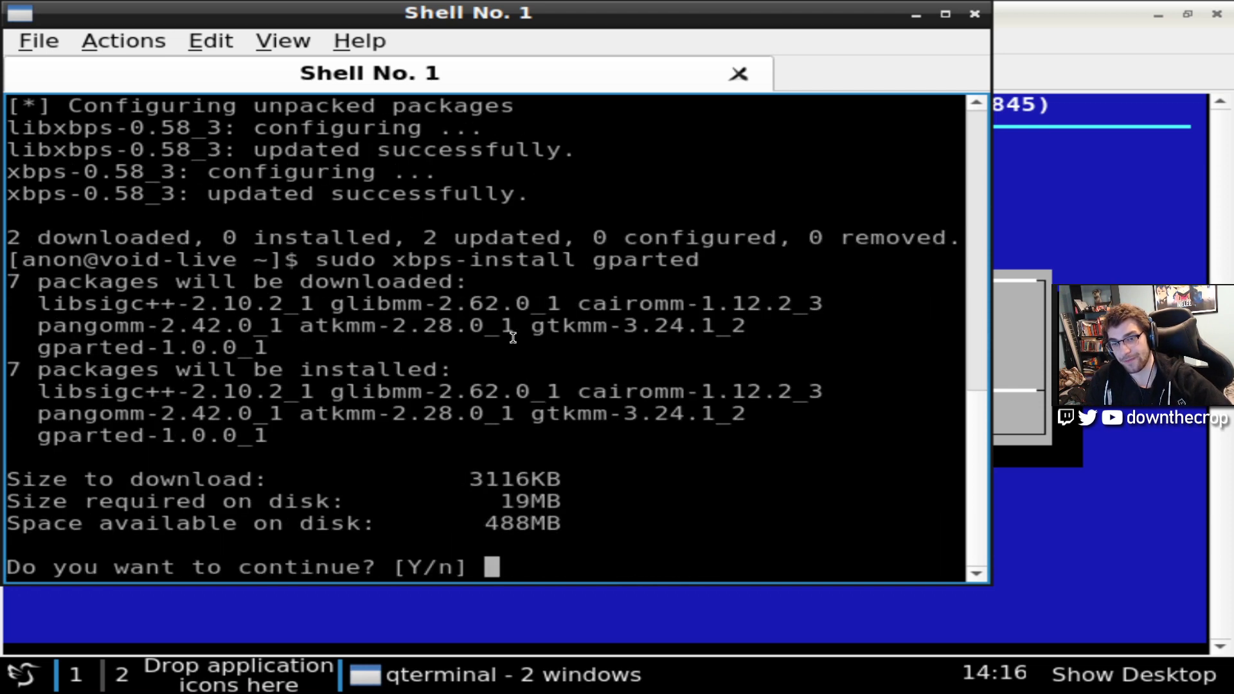
key(Return)
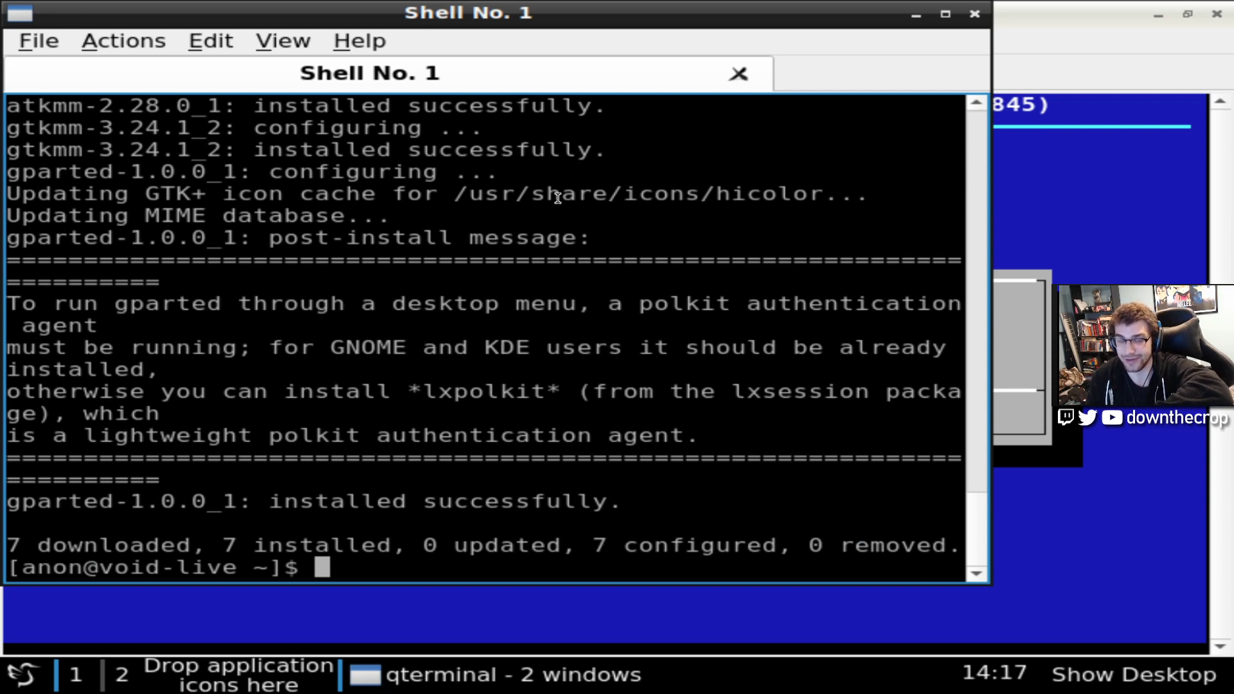
key(Up)
key(Up)
key(Down)
key(Down)
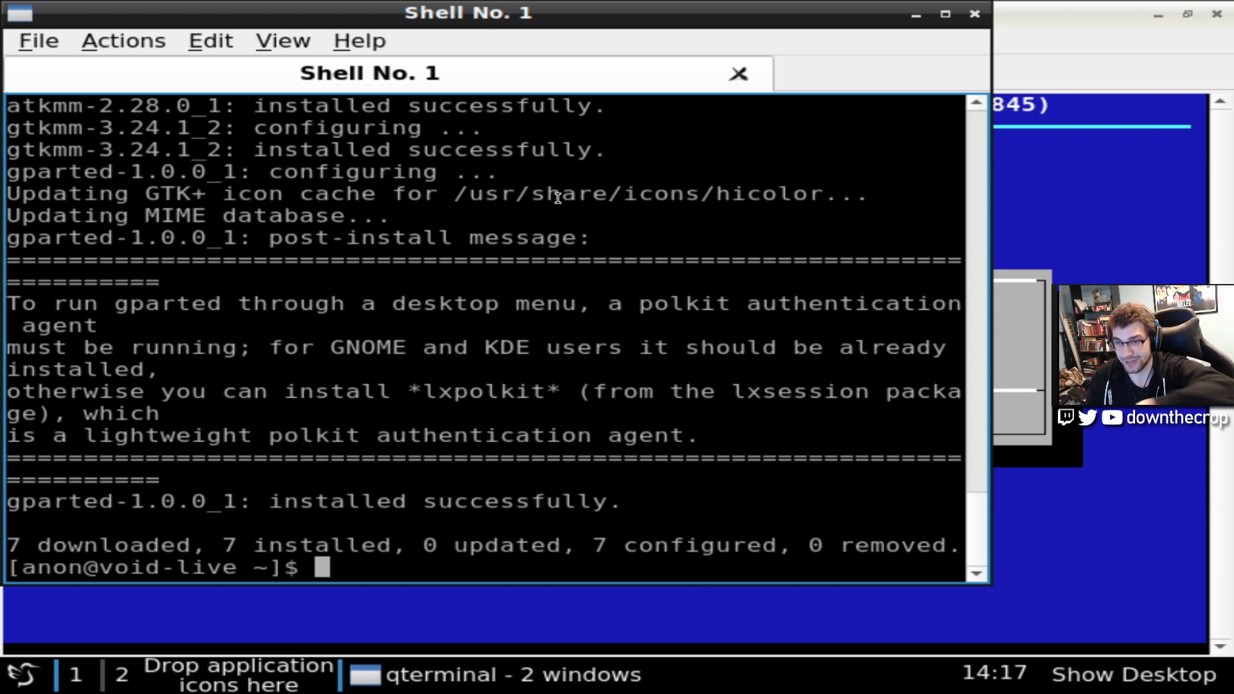
text(sudo gparted)
key(Return)
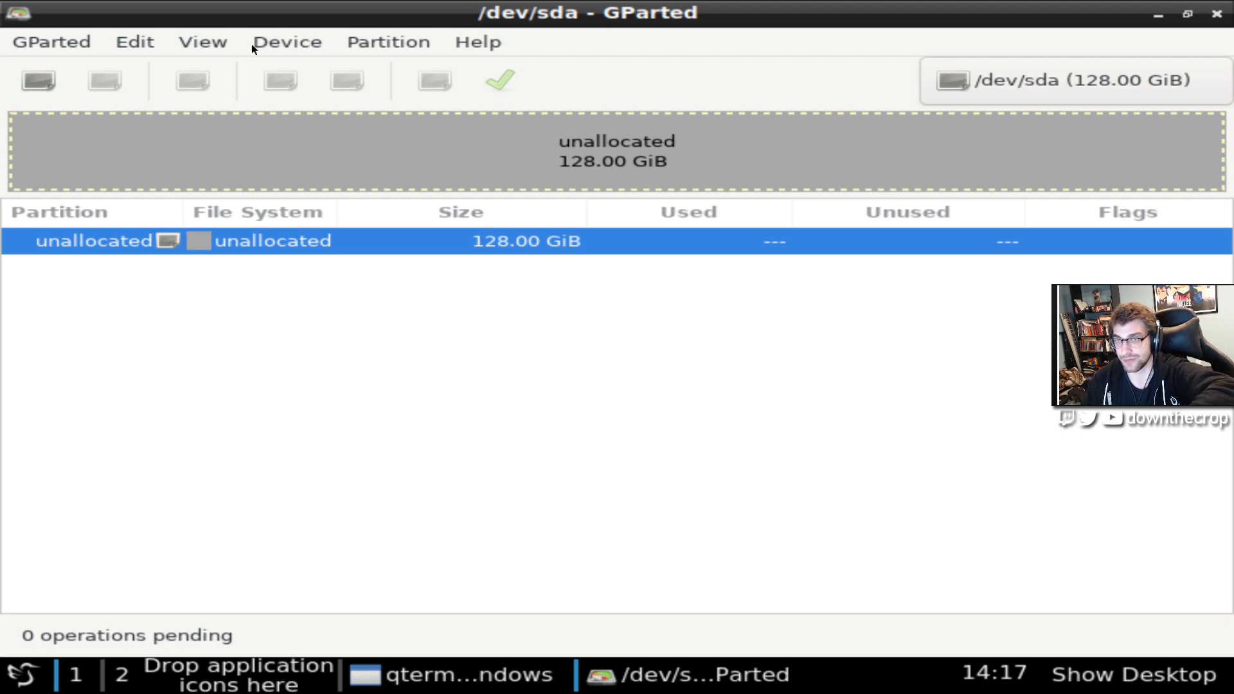
Step: Confirm /dev/sda is 128 GiB unallocated via the Device menu, then close GParted
click(297, 44)
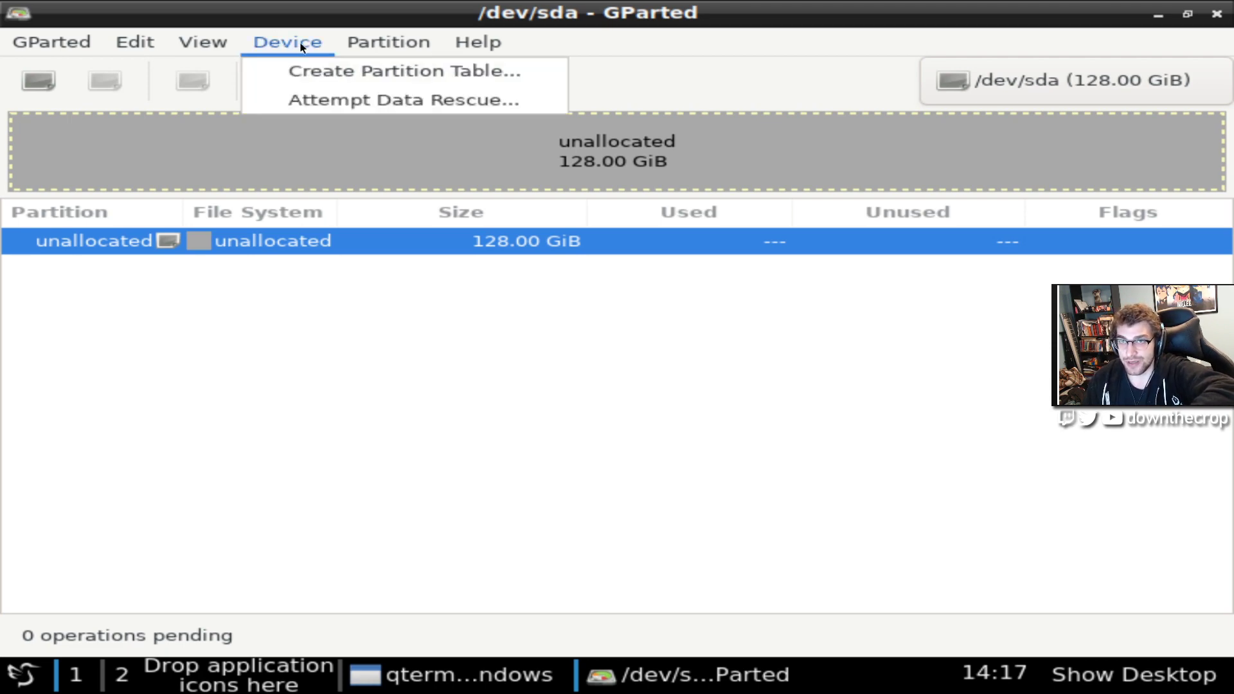
click(1219, 14)
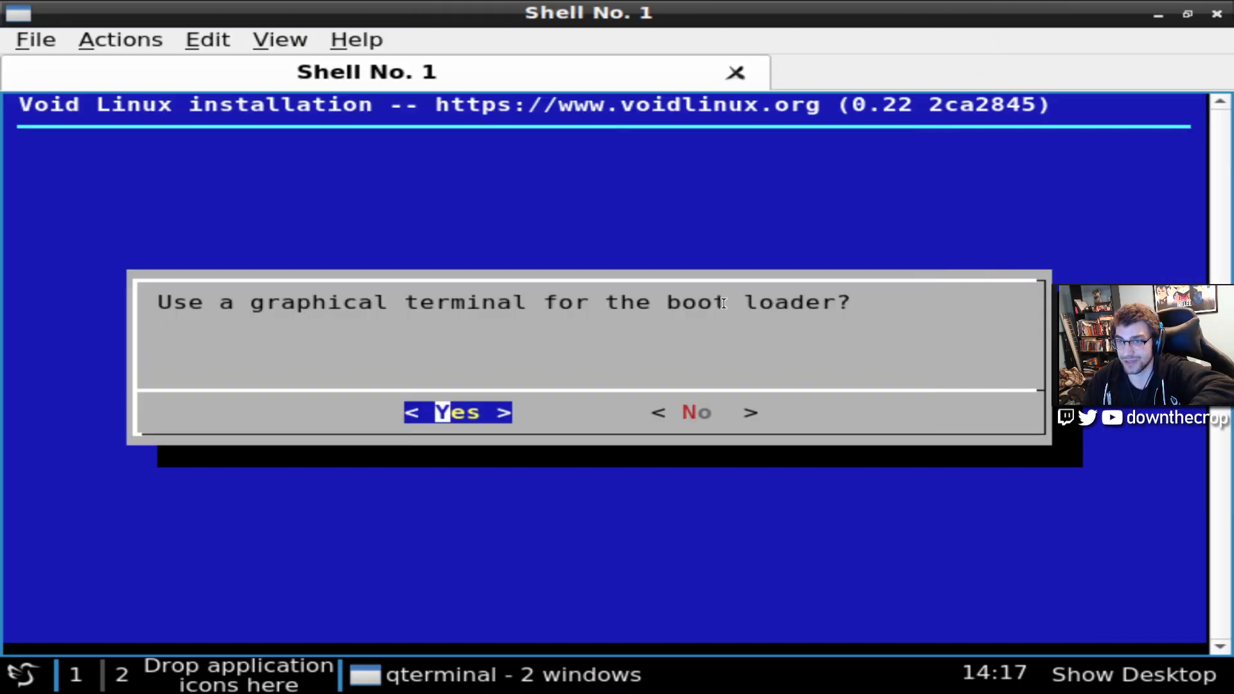
Step: Answer Yes to using a graphical terminal for the boot loader
key(Return)
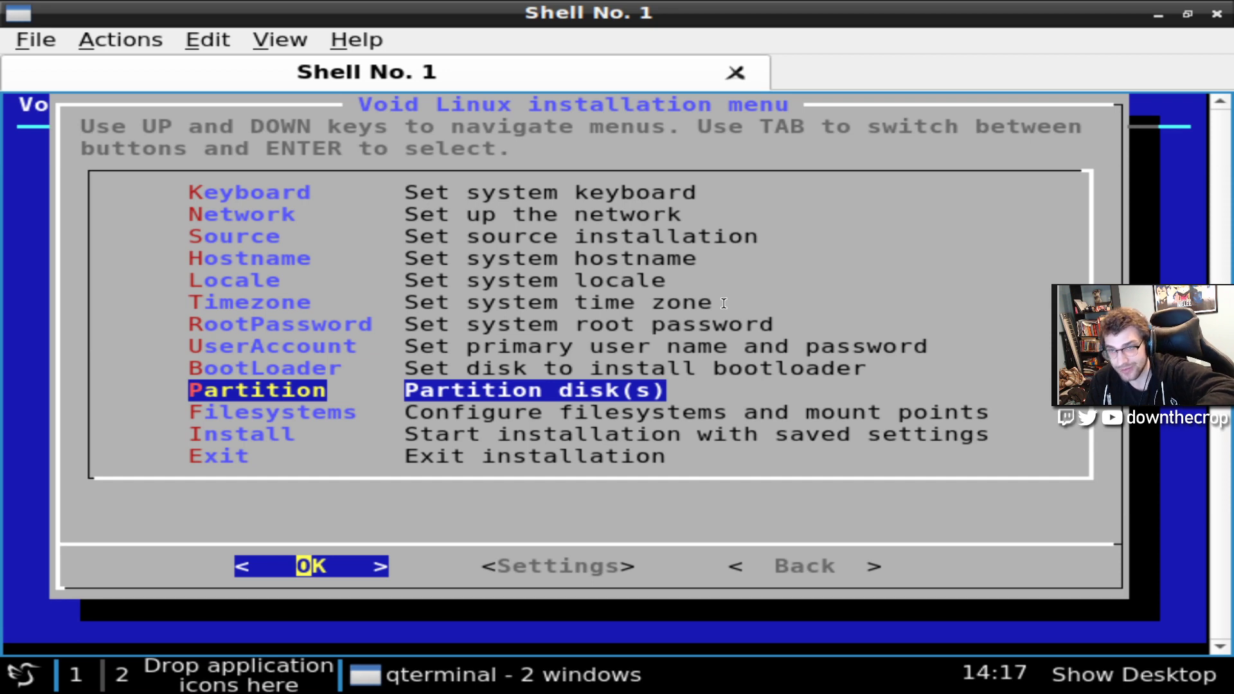
Step: Pick /dev/sda for partitioning and read through the partitioning notes into cfdisk
key(Return)
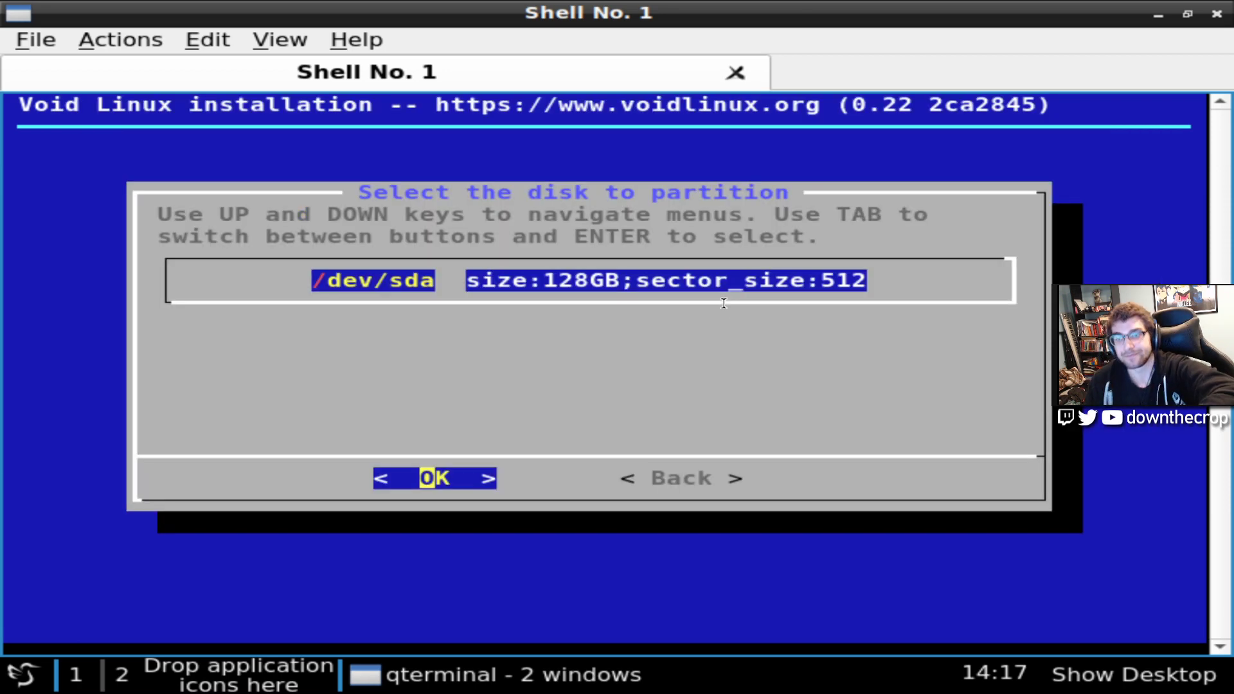
key(Return)
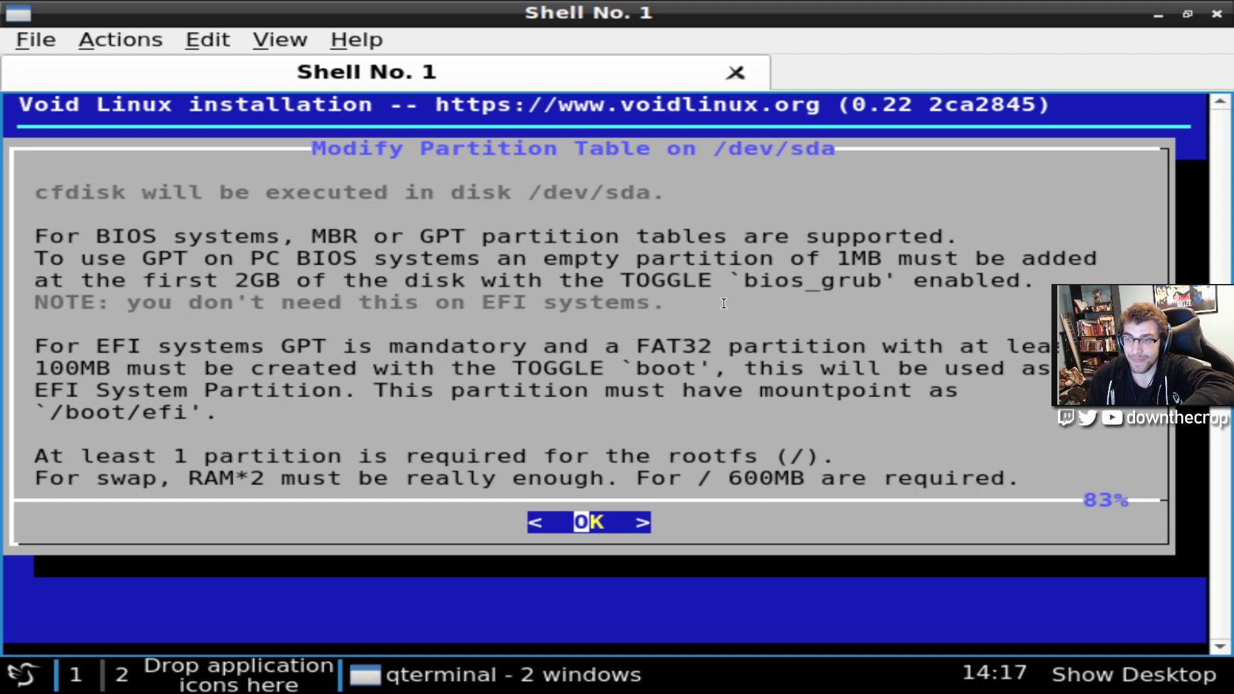
scroll(724, 302, down, 1)
scroll(724, 302, down, 1)
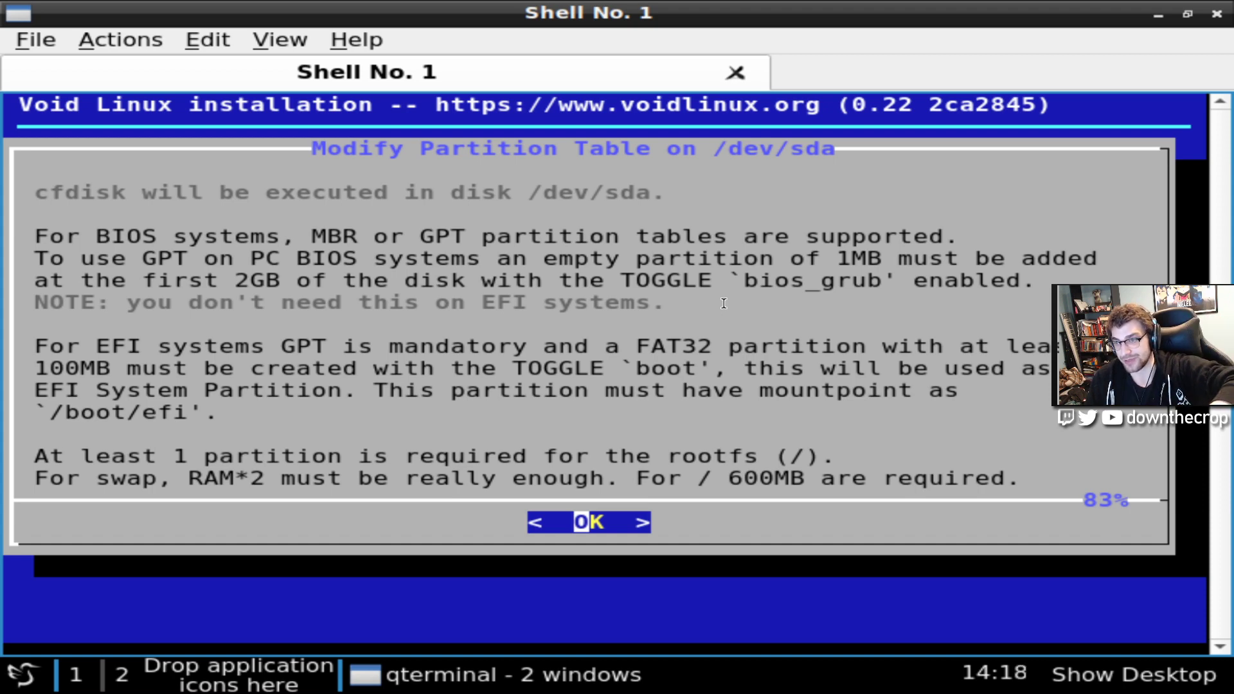
key(Down)
key(Down)
key(Down)
key(Up)
key(Up)
key(Up)
key(Return)
key(Down)
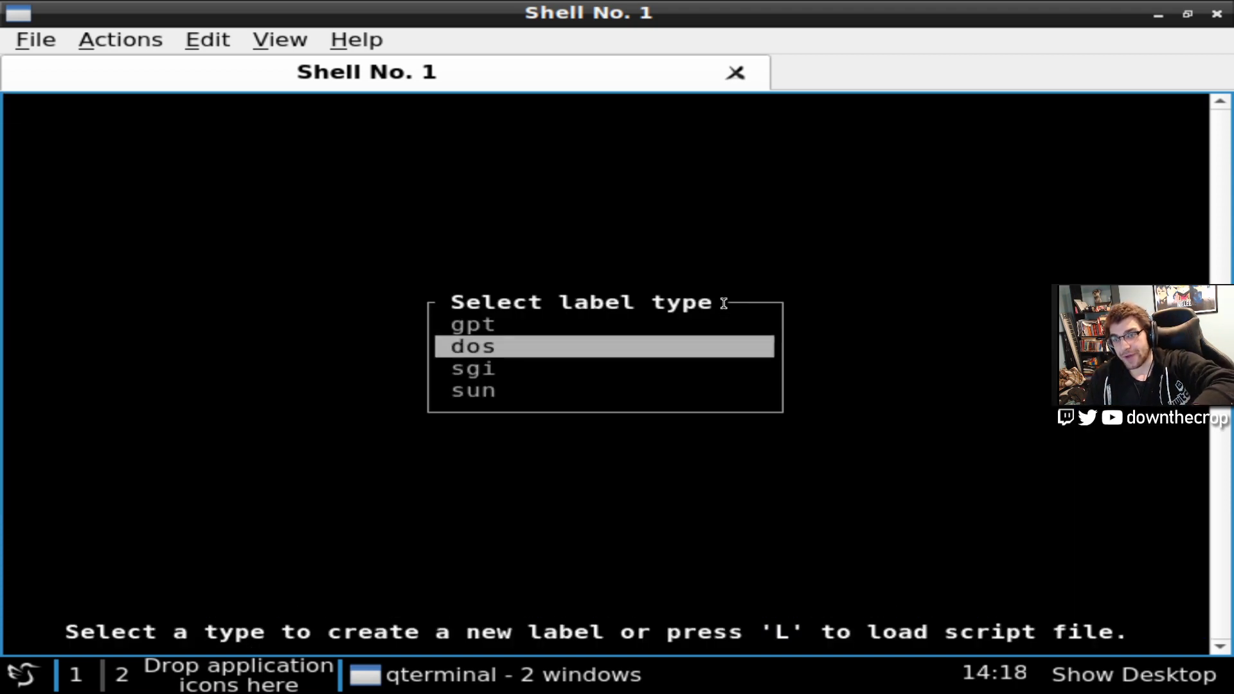
Step: Create a dos table with one full-size 128G partition and write it, confirming 'yes'
key(Return)
key(Return)
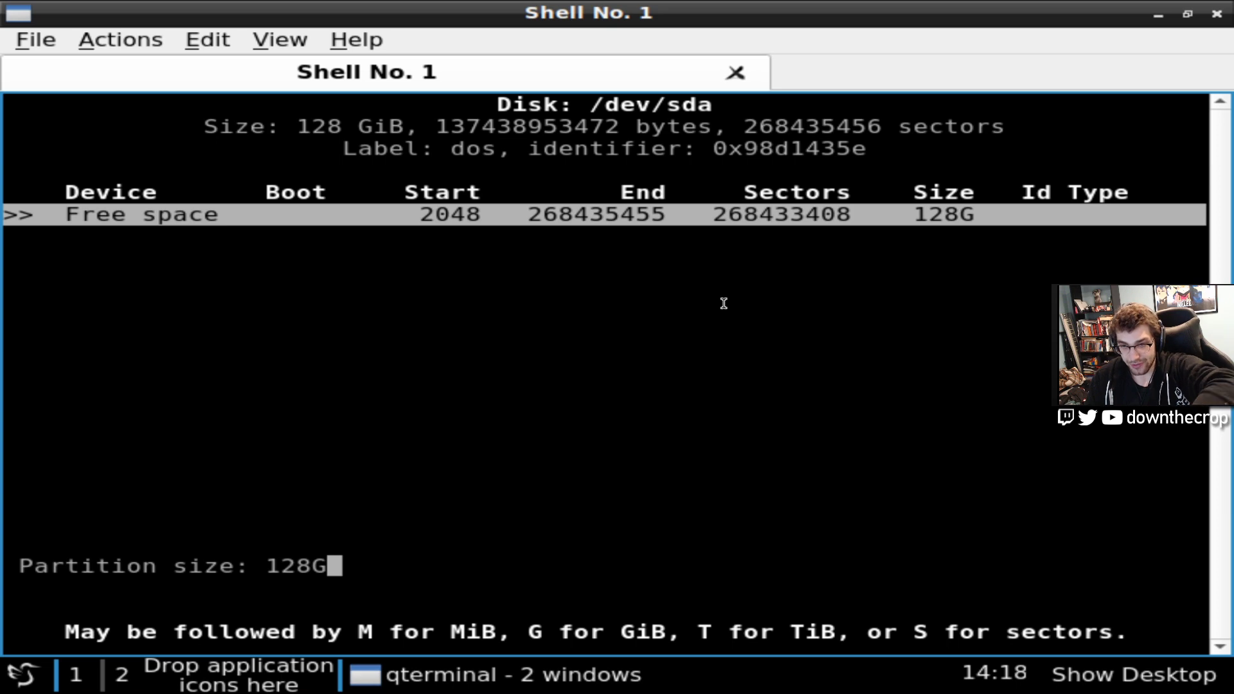
key(Return)
key(Return)
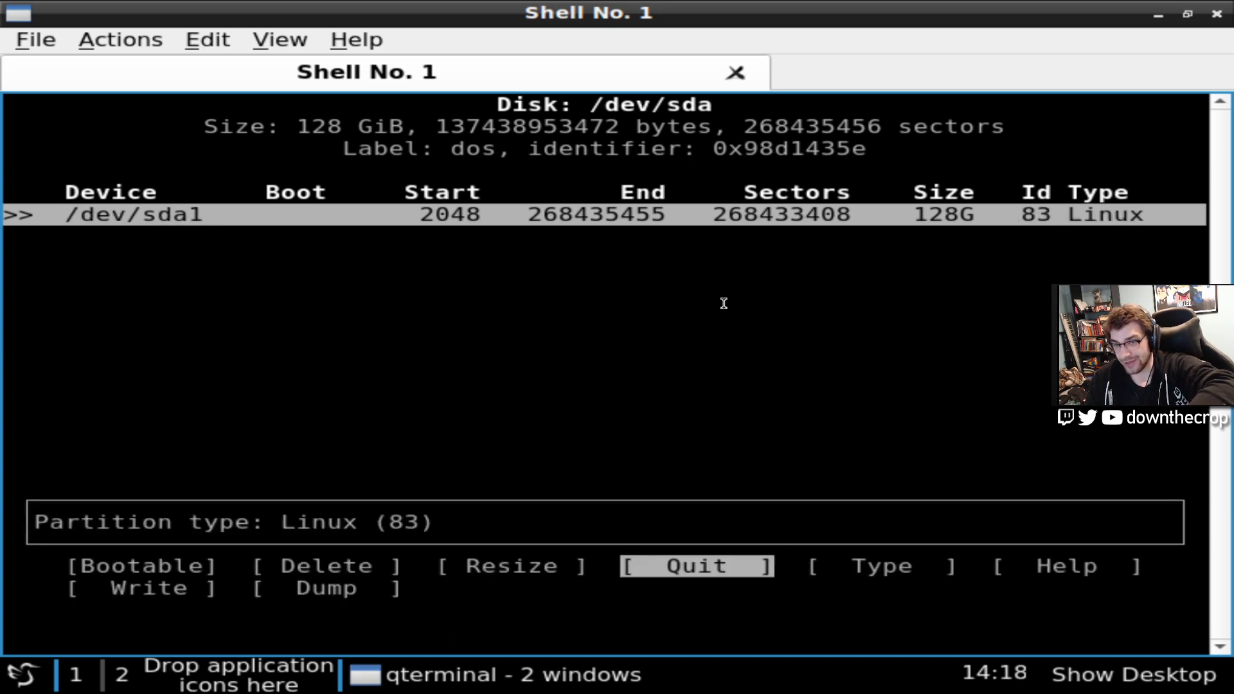
key(Right)
key(Right)
key(Right)
key(Right)
key(Left)
key(Return)
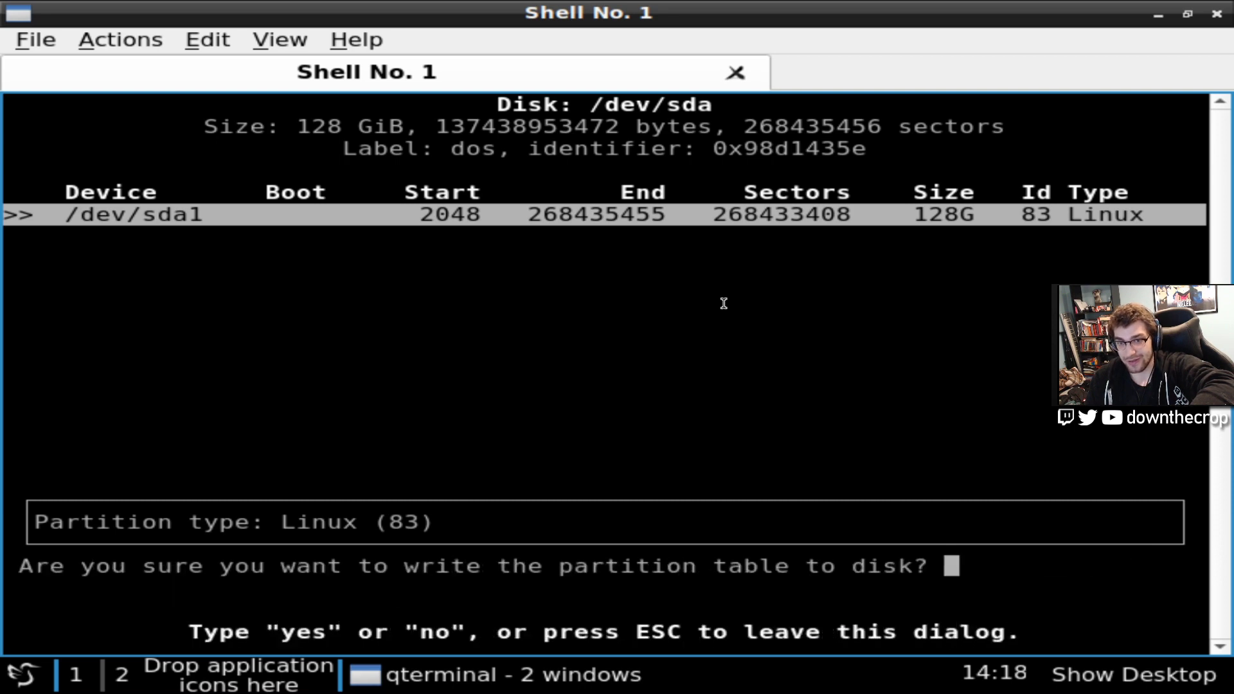
text(yes)
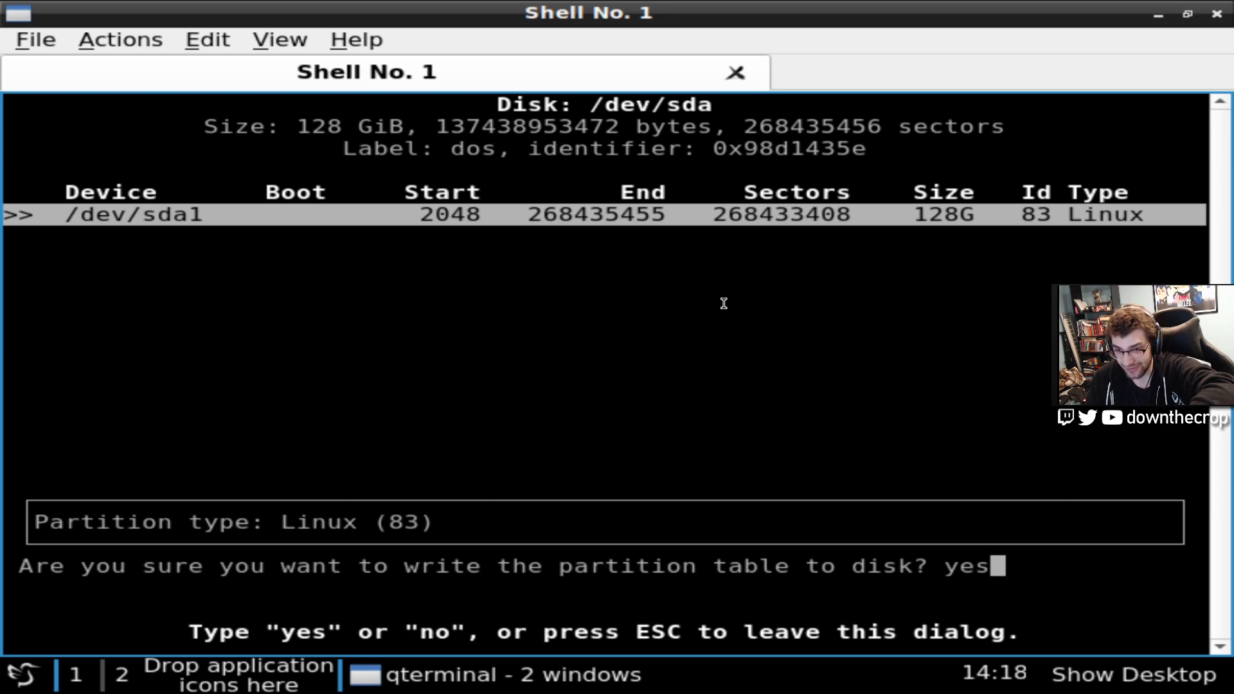
key(Return)
Step: Quit cfdisk and return to the installer
key(Left)
key(Left)
key(Left)
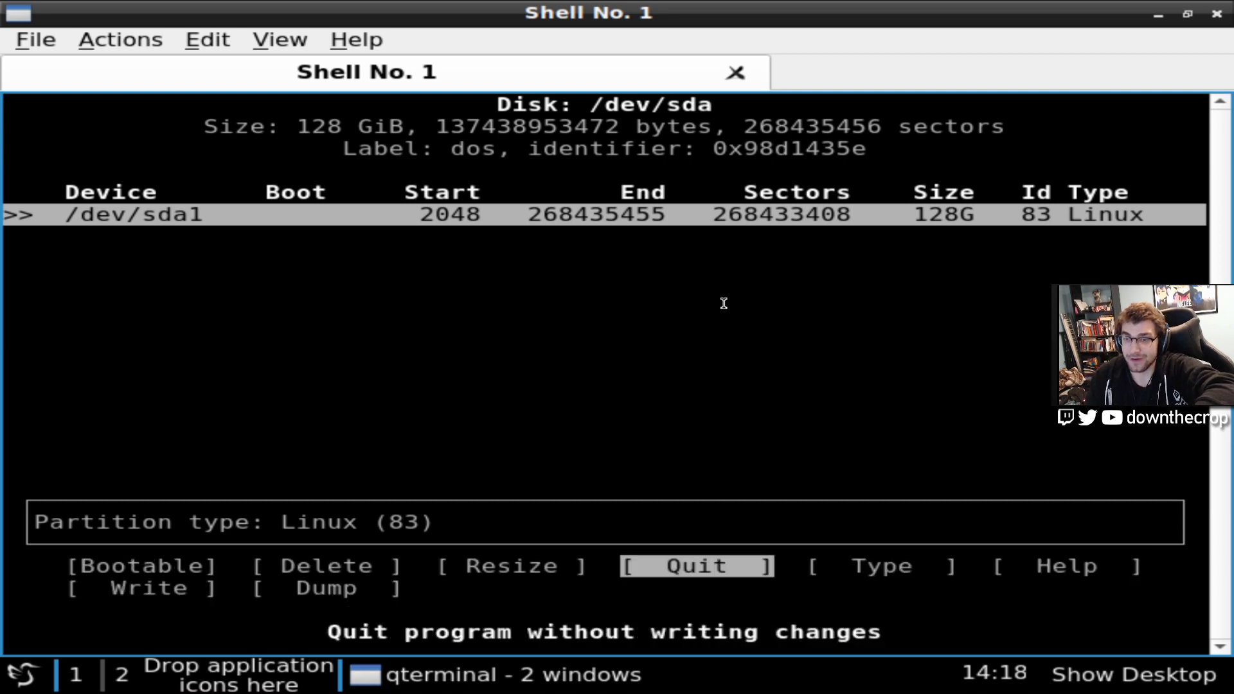
key(Left)
key(Right)
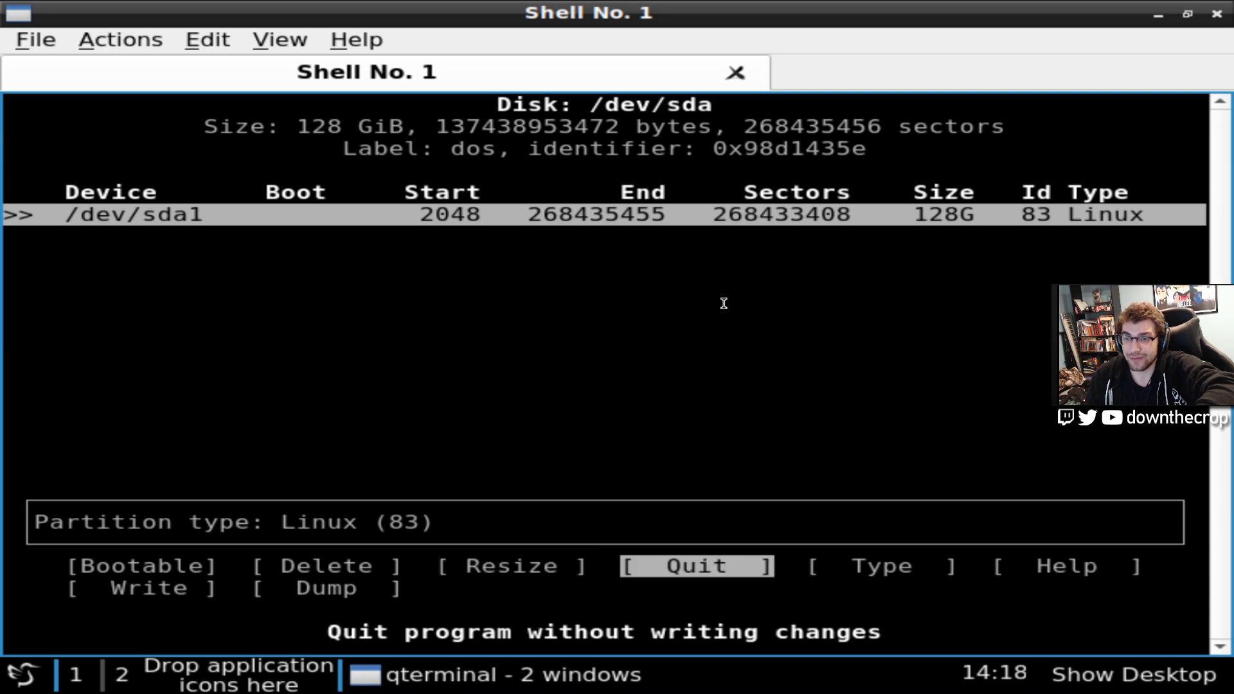
key(Return)
Step: Set /dev/sda1 as btrfs mounted at /, then start the installation
key(Return)
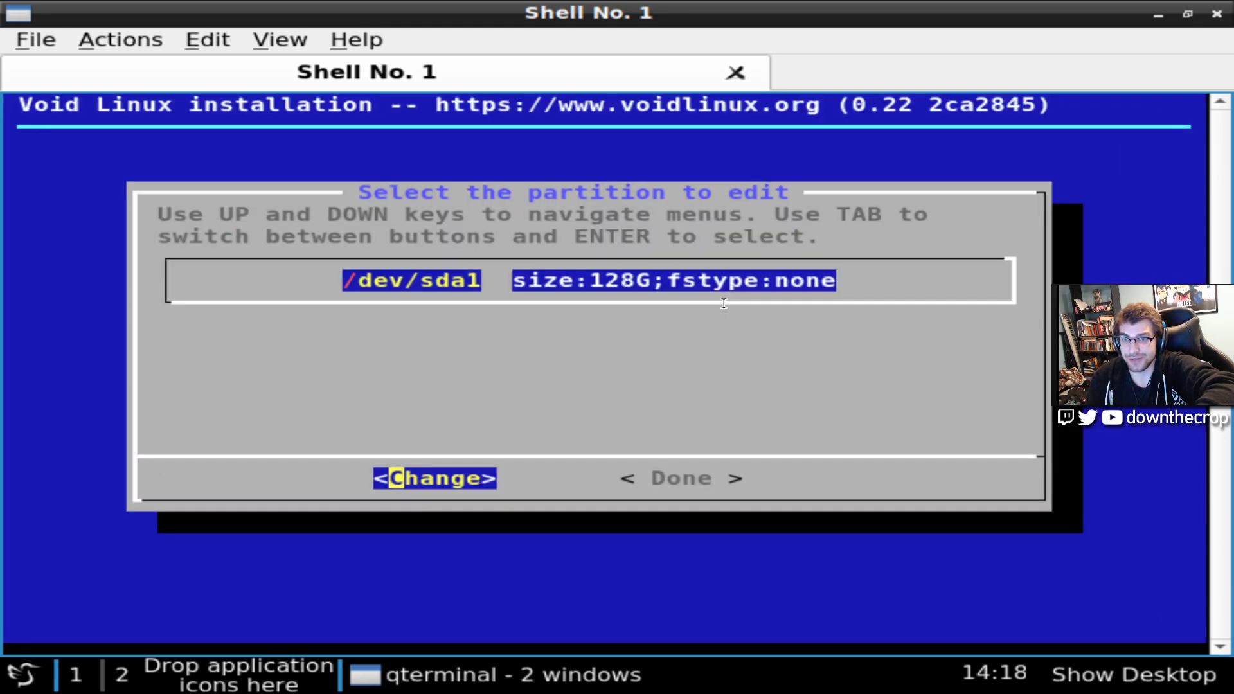
key(Return)
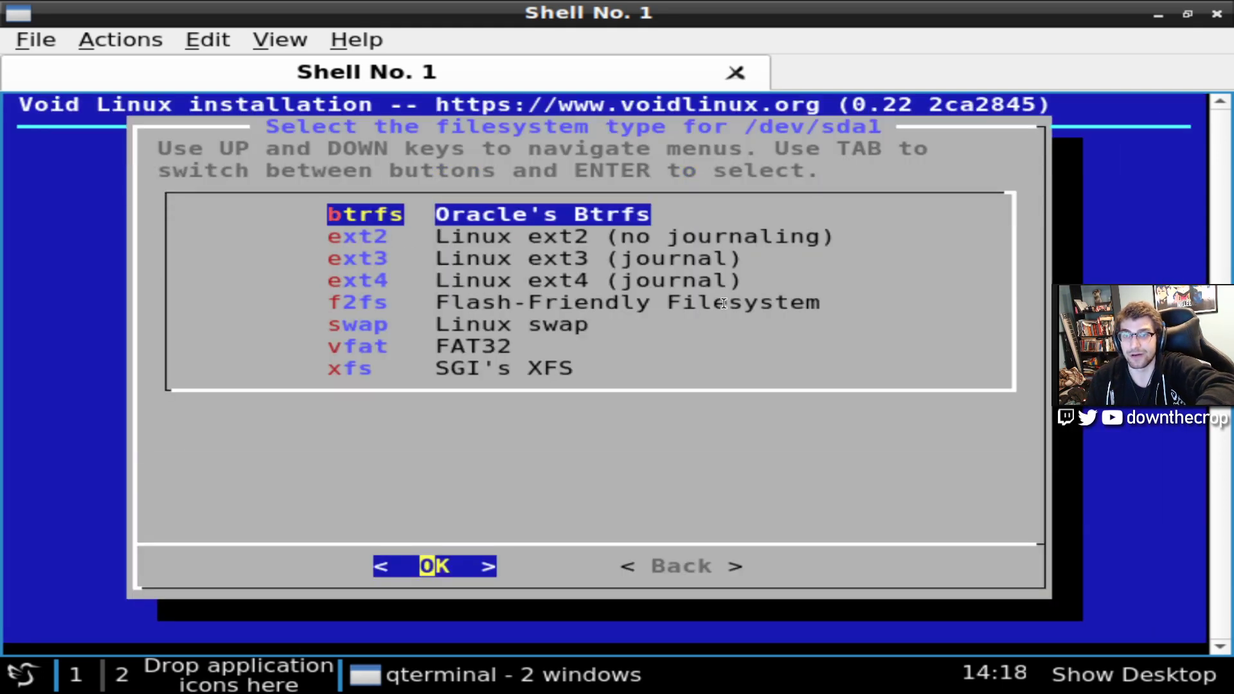
key(Return)
text(/)
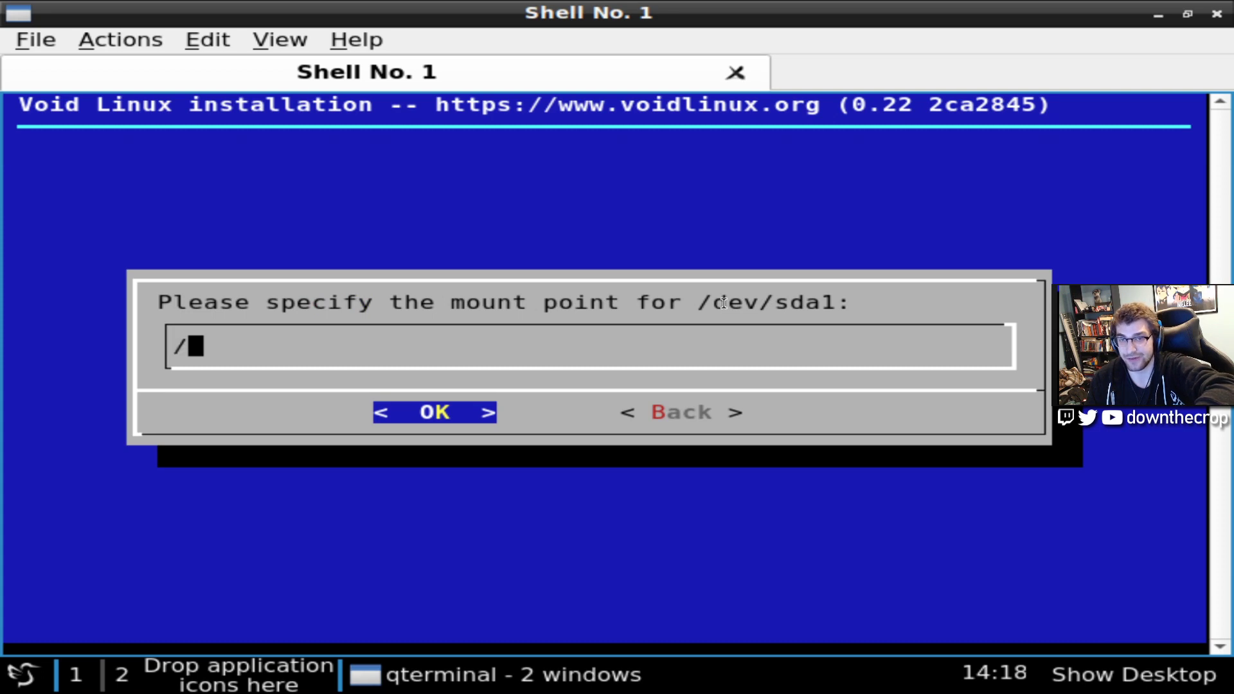
key(Return)
key(Return)
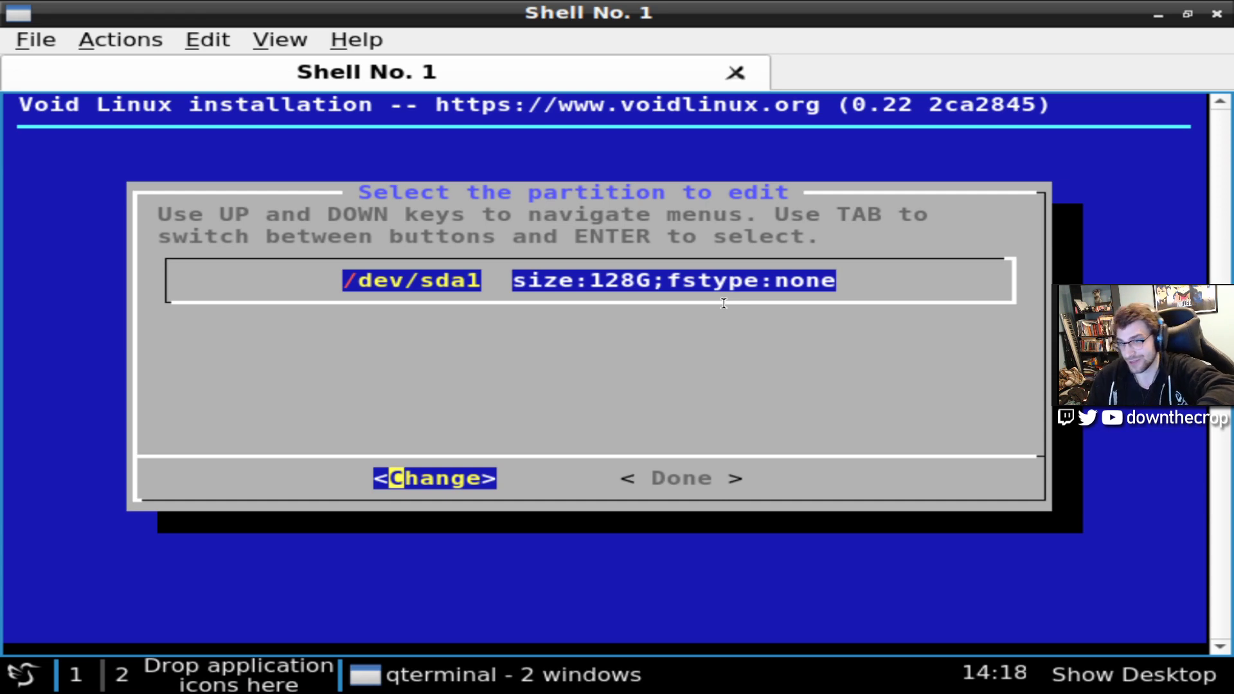
key(Tab)
key(Return)
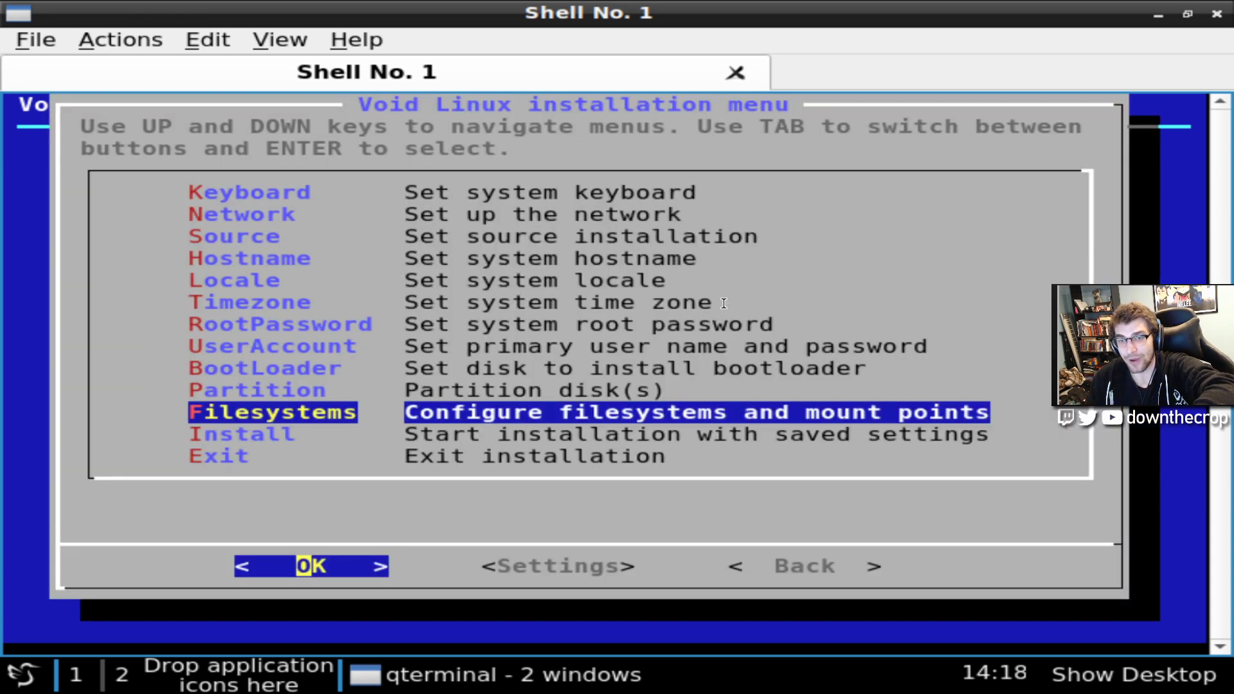
key(Down)
key(Return)
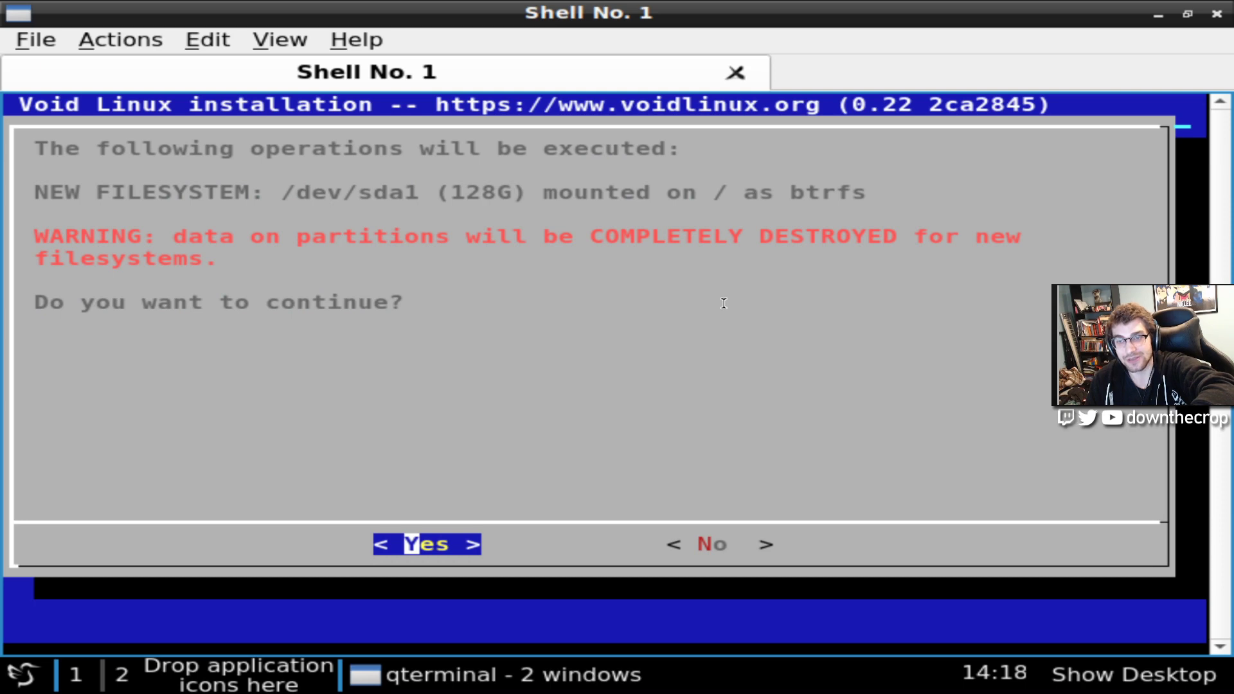
Step: Confirm the disk formatting so the Void Linux installation runs to completion and reboots
key(Return)
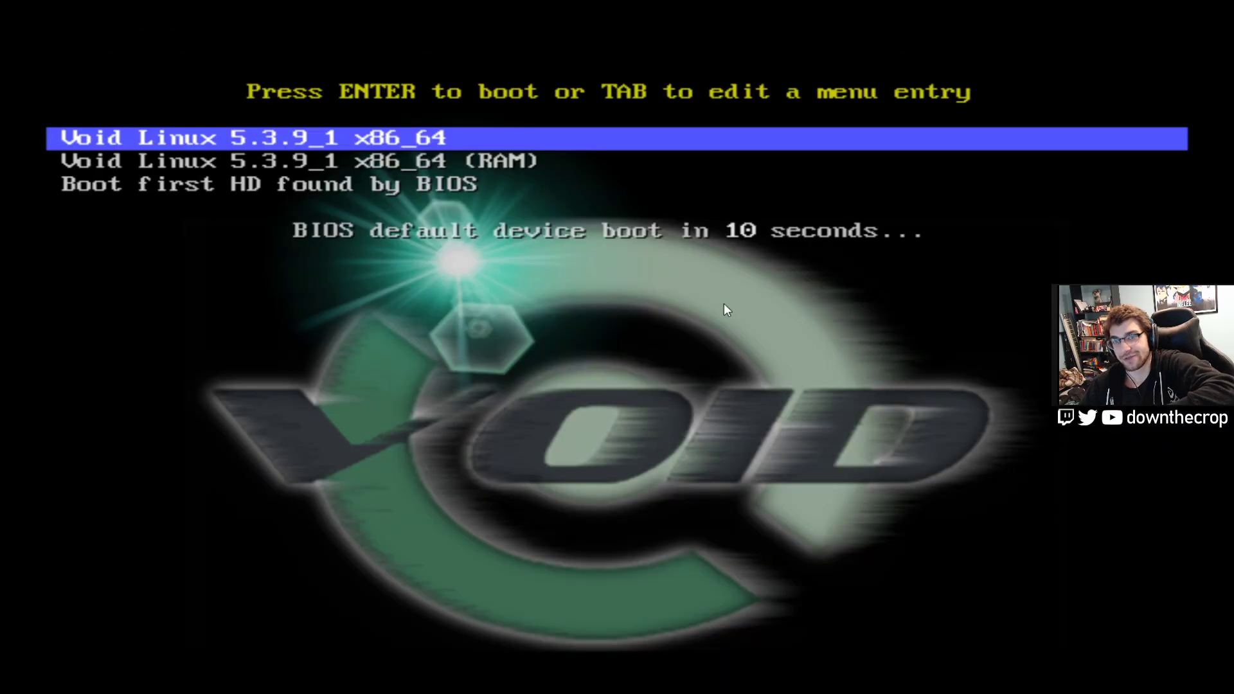
Step: Choose 'Boot first HD found by BIOS', then start the 'Void GNU/Linux' GRUB entry
key(Down)
key(Down)
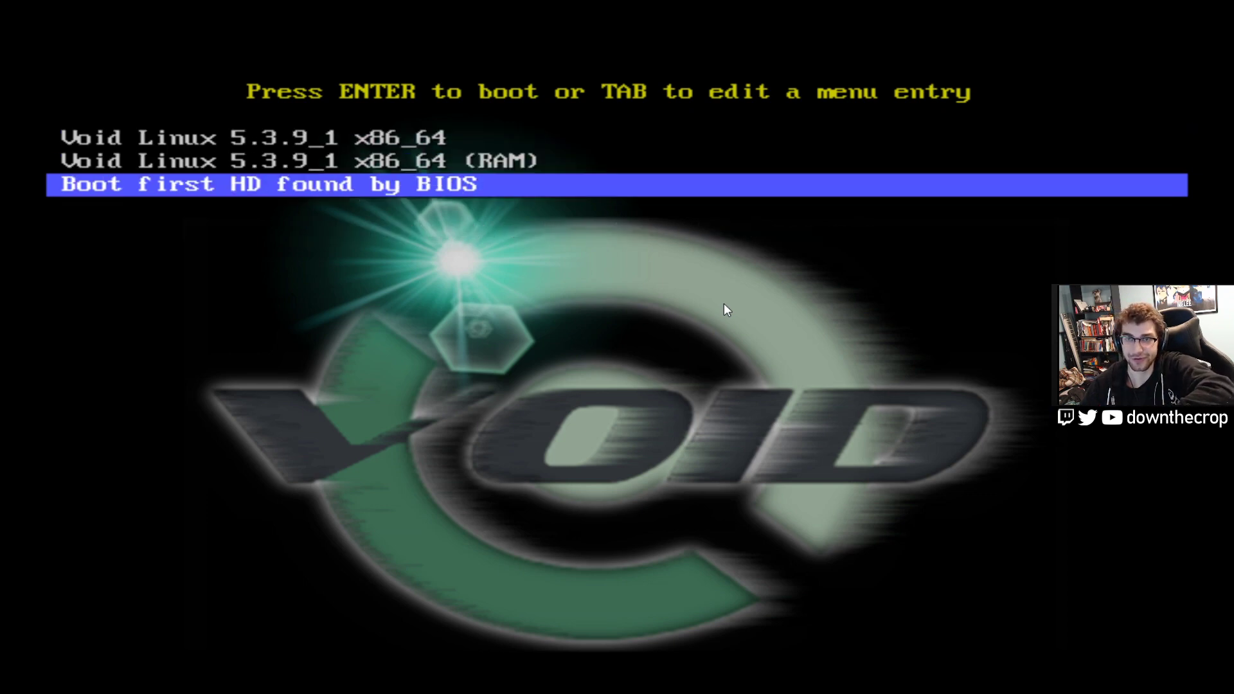
key(Return)
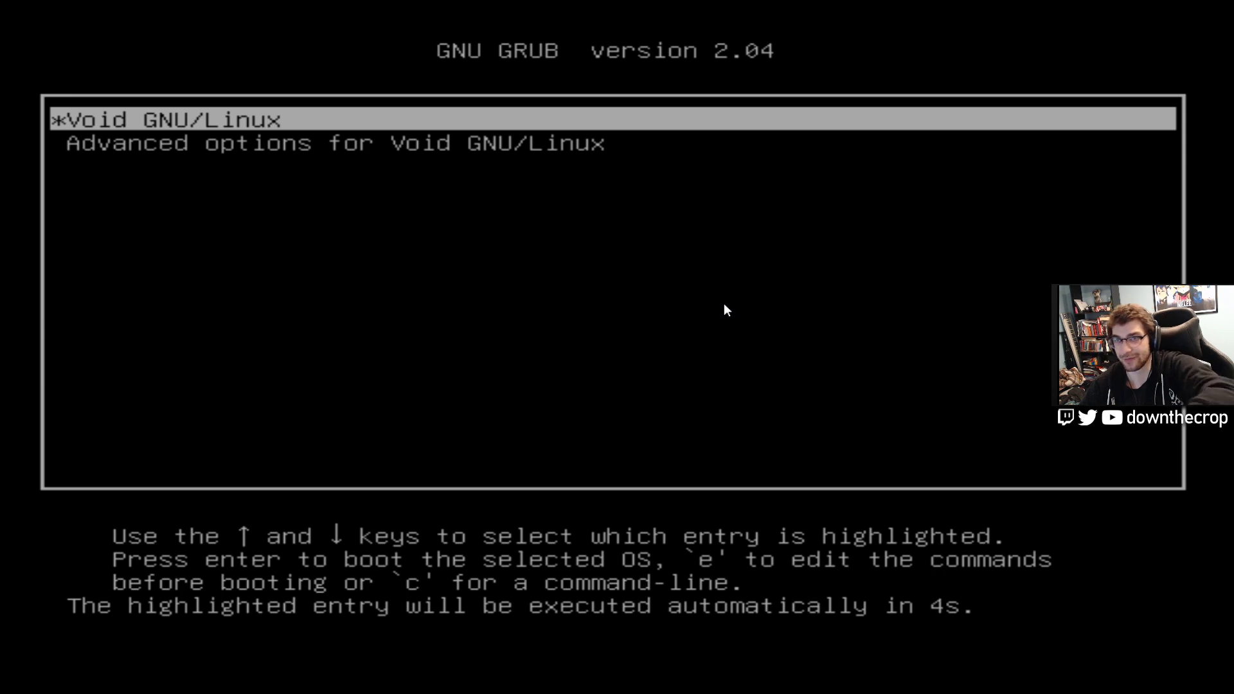
key(Down)
key(Up)
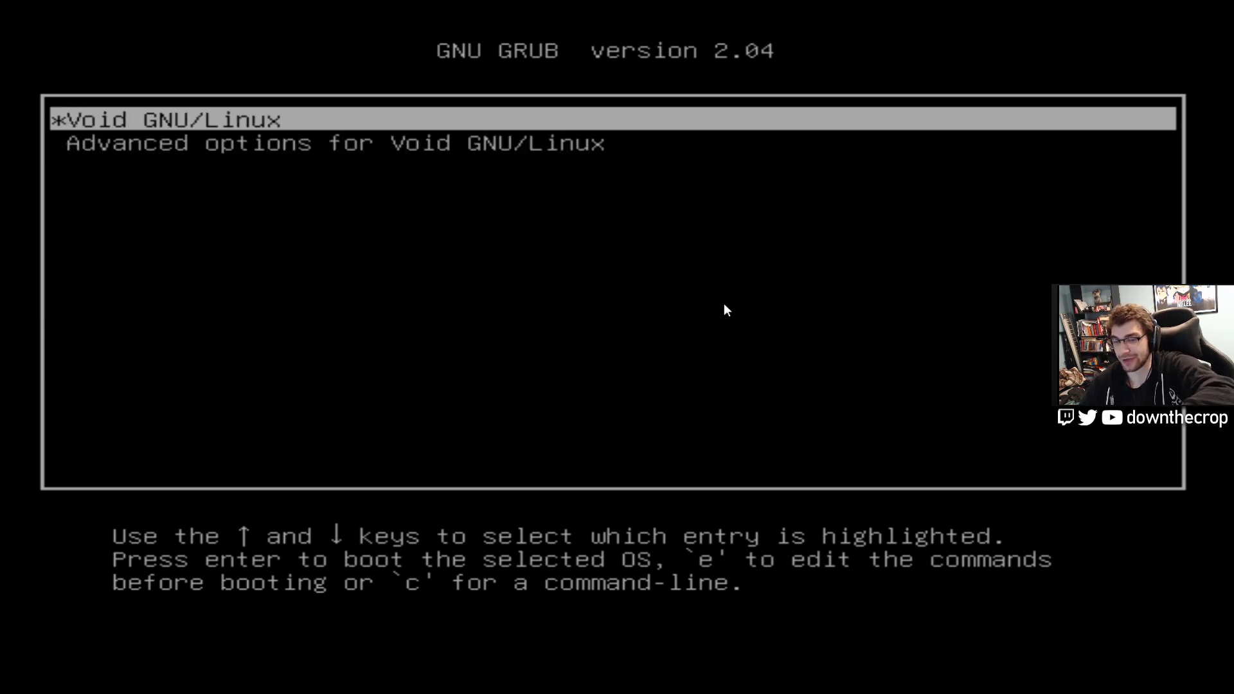
key(Return)
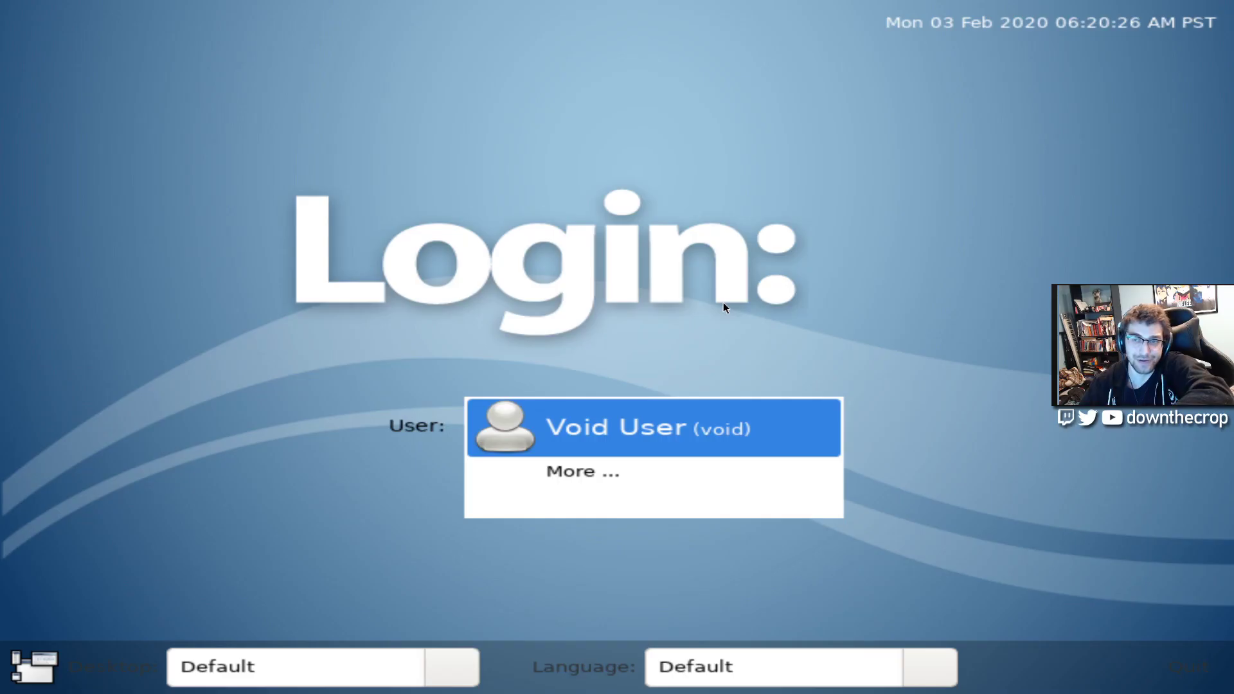
Step: Log in as Void User, dismiss the power-management and no-battery notices, and close the menu
key(Return)
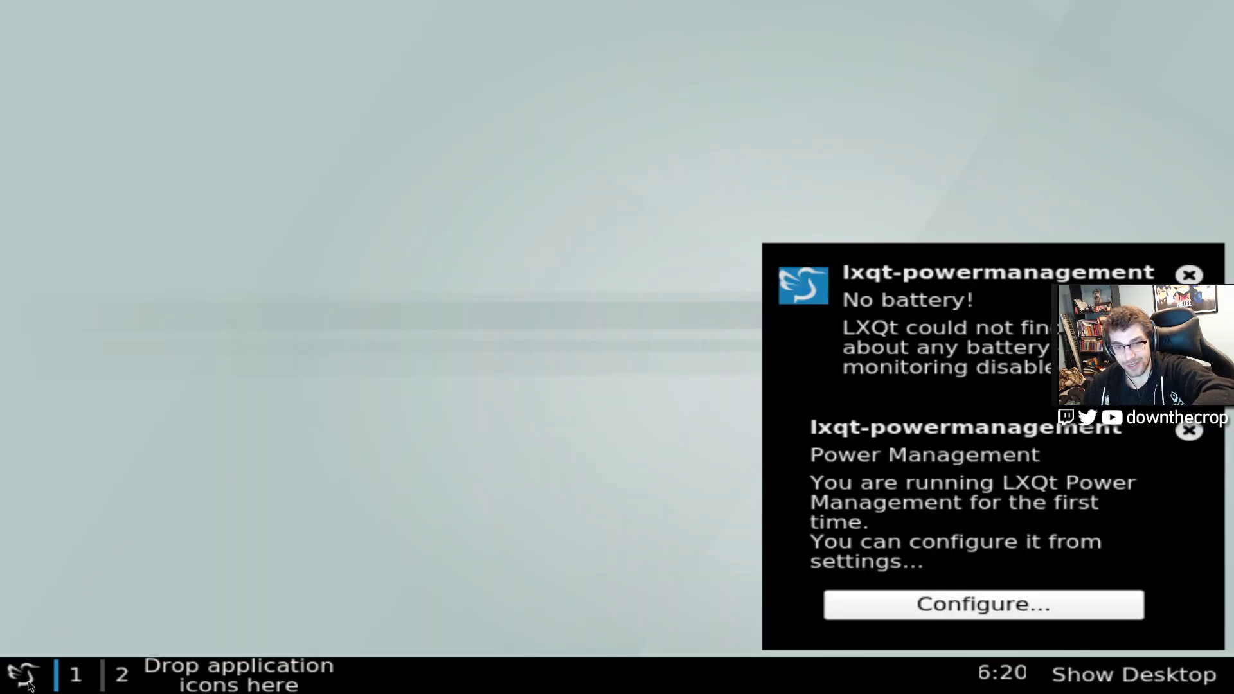
click(1189, 429)
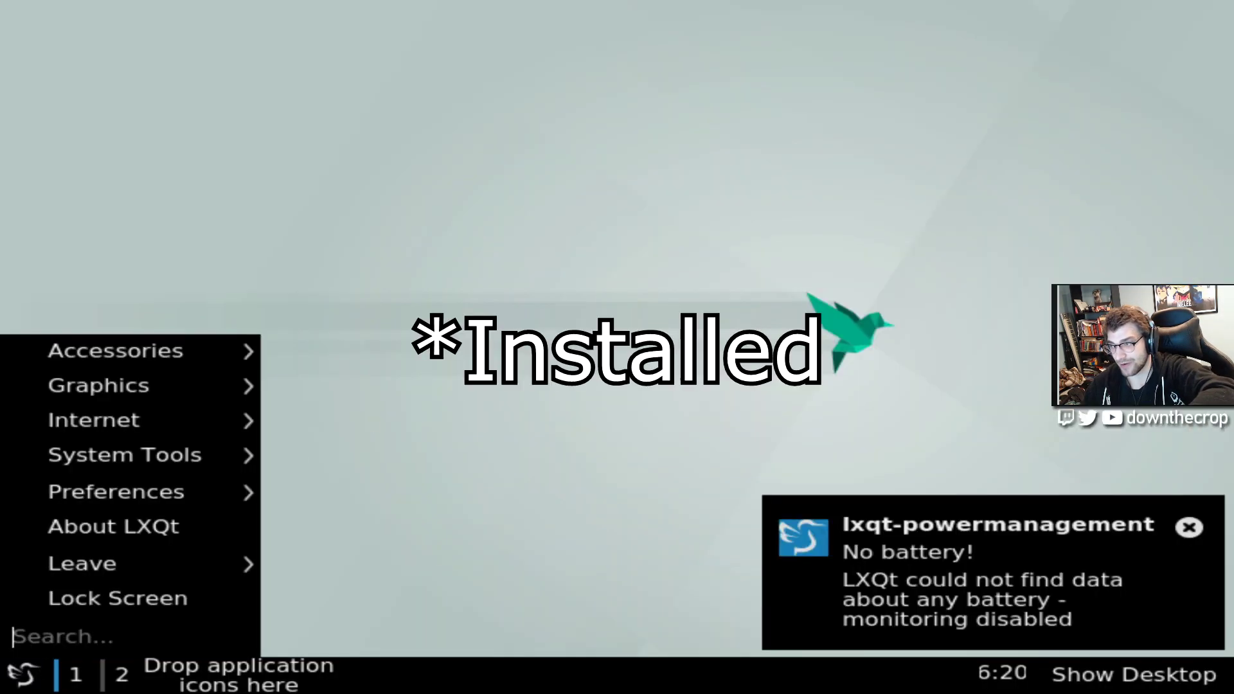
click(1187, 523)
click(38, 673)
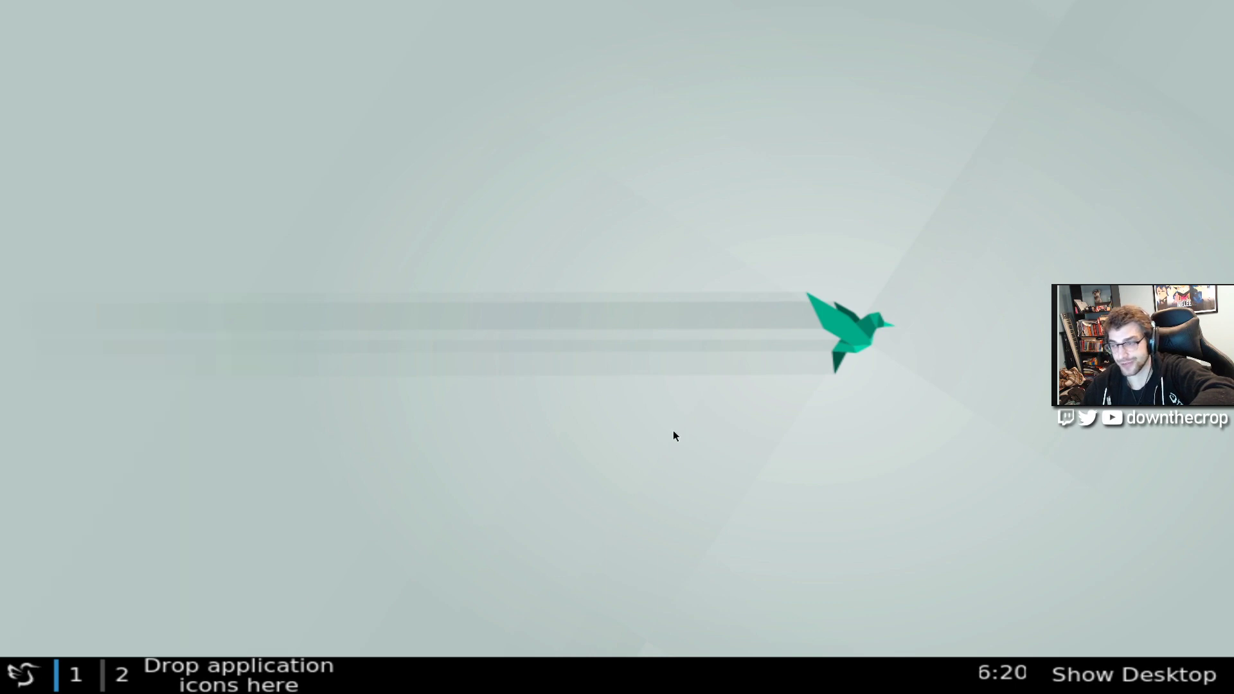